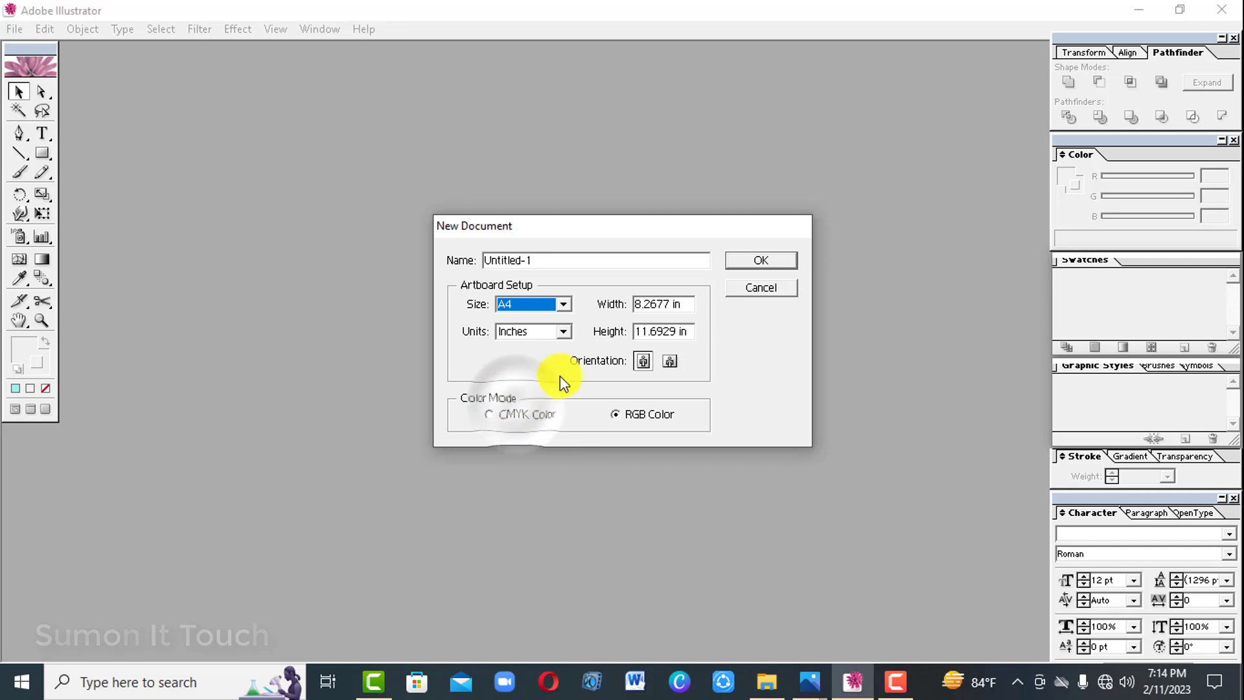
# Create a new A4 document in landscape orientation, with inches as units and RGB colour.
pyautogui.click(670, 364)
pyautogui.click(648, 363)
pyautogui.click(671, 365)
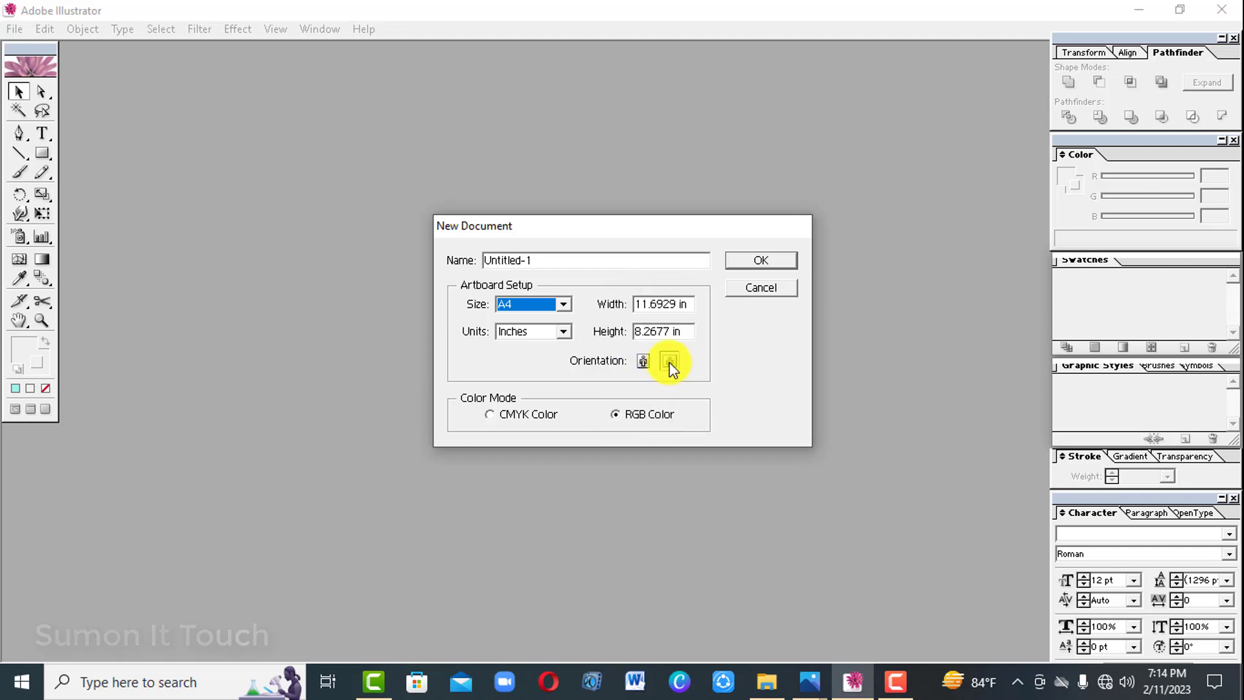
pyautogui.click(751, 261)
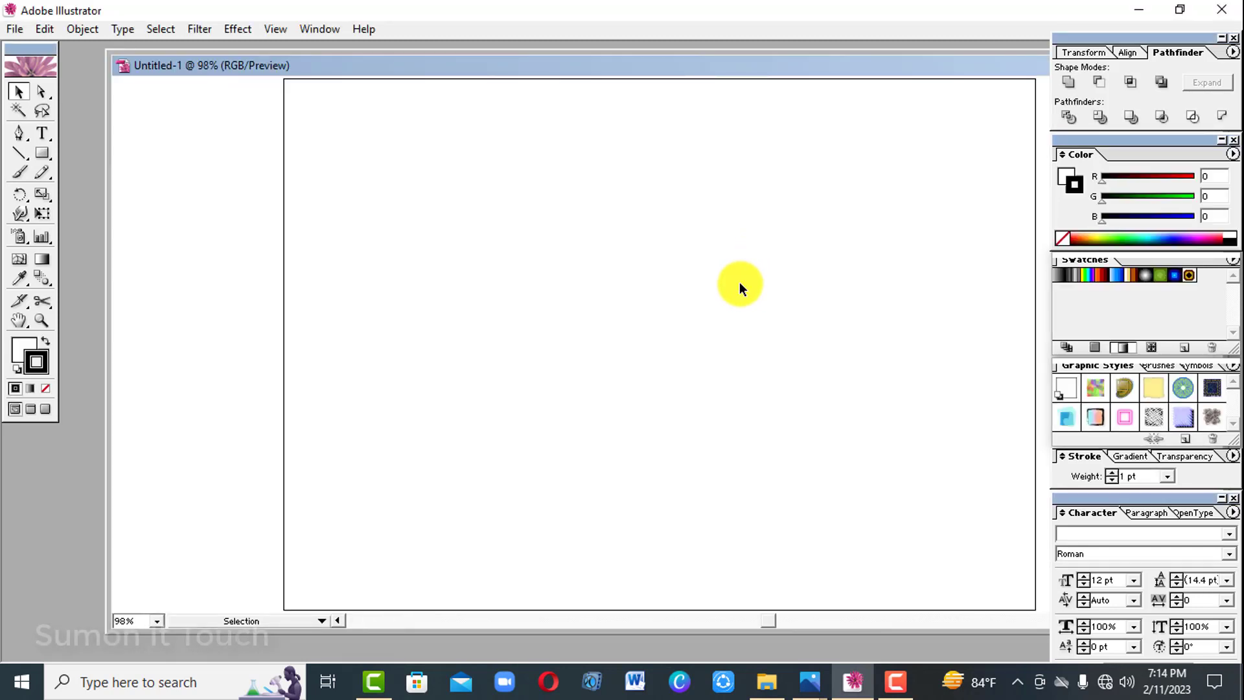
# Draw a rectangle covering the entire artboard and return to the Selection tool.
pyautogui.hotkey('ctrl', '-')
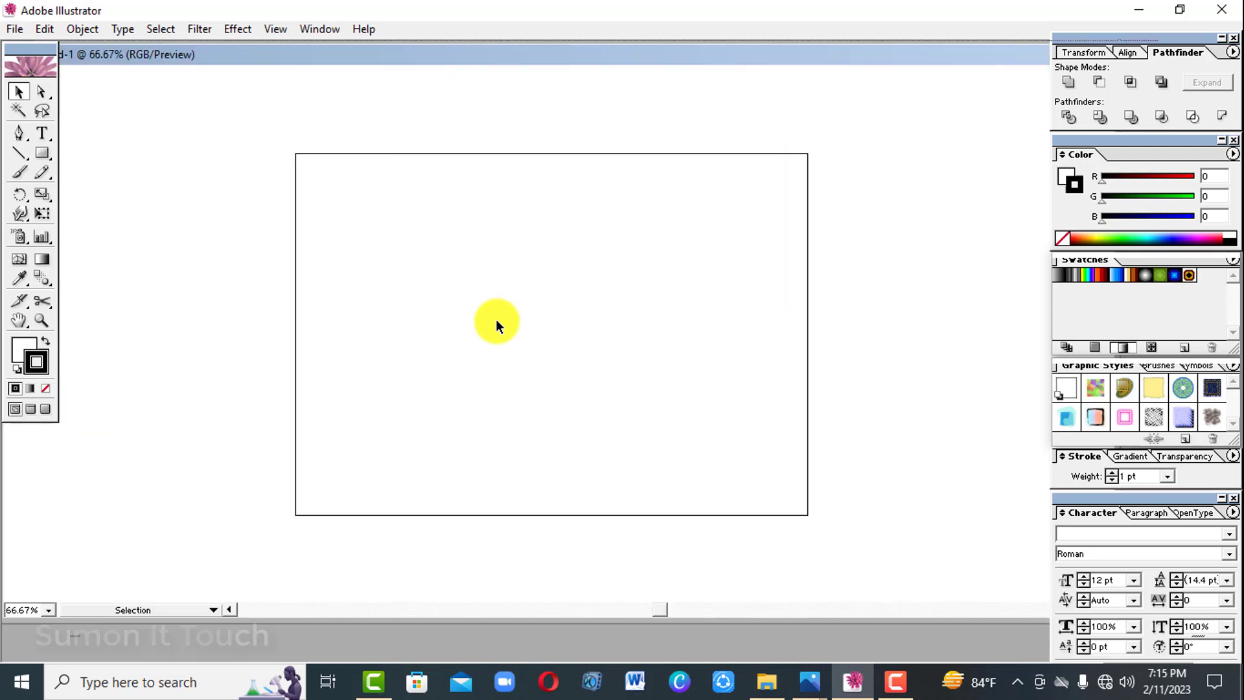
pyautogui.click(40, 154)
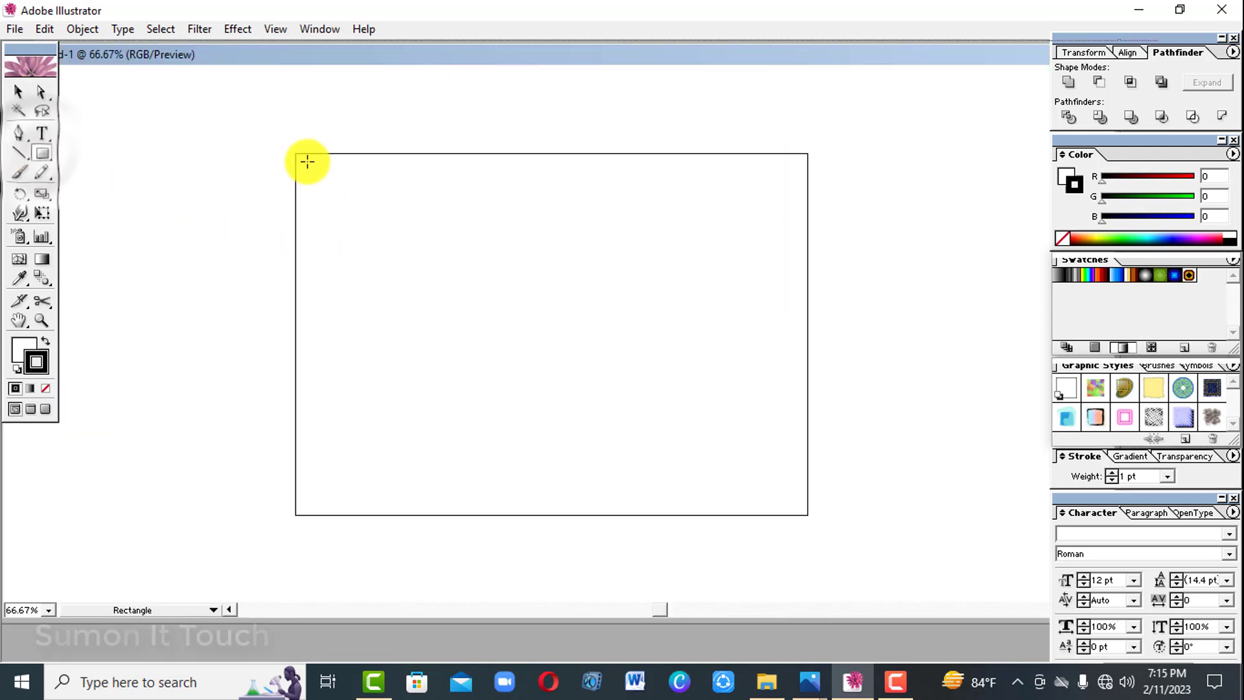
pyautogui.moveTo(295, 153); pyautogui.dragTo(808, 515)
pyautogui.click(18, 91)
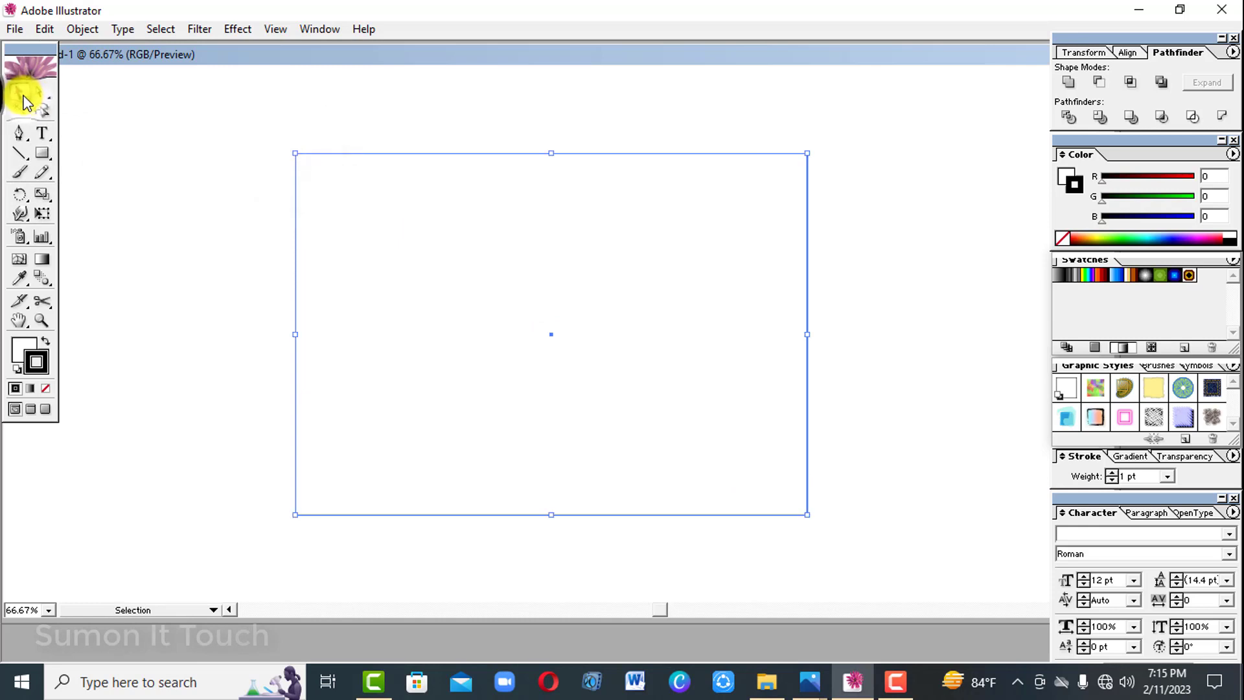
# Give the rectangle a pink stroke of RGB 197, 78, 134 with a weight of 6 pt.
pyautogui.click(1130, 194)
pyautogui.moveTo(1148, 177); pyautogui.dragTo(1173, 178)
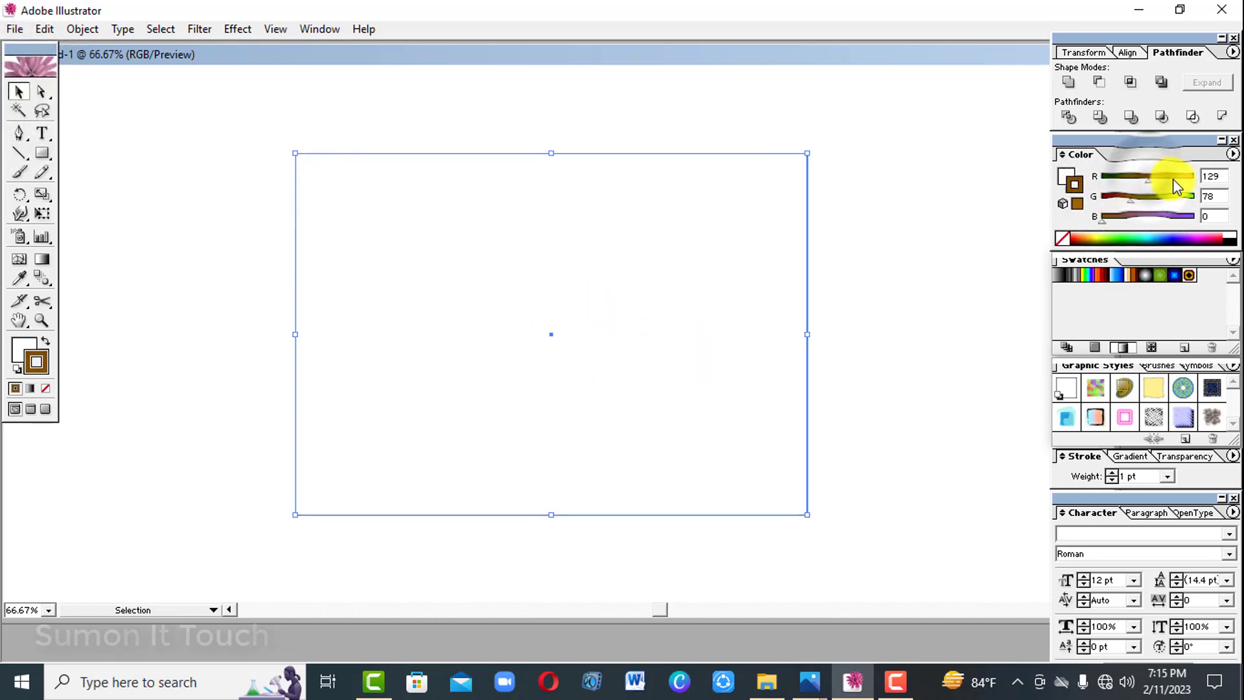
pyautogui.click(1151, 216)
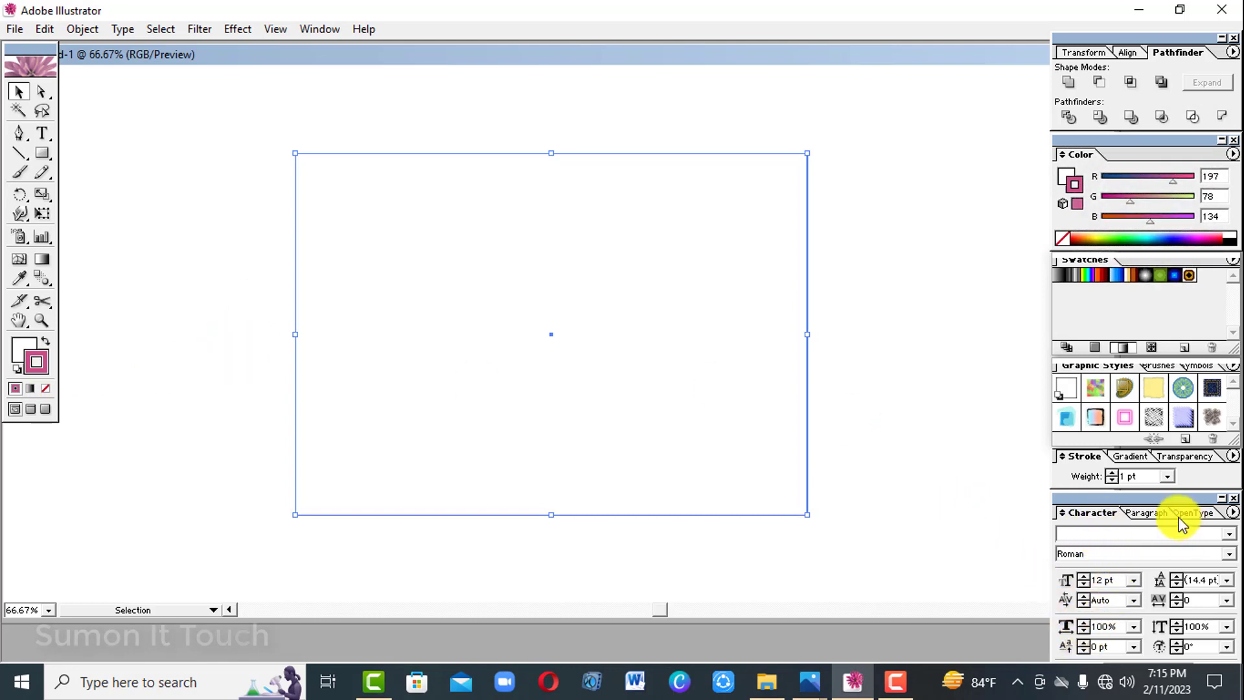
pyautogui.click(1112, 473)
pyautogui.click(1112, 474)
pyautogui.click(1112, 474)
pyautogui.click(1111, 473)
pyautogui.click(1111, 473)
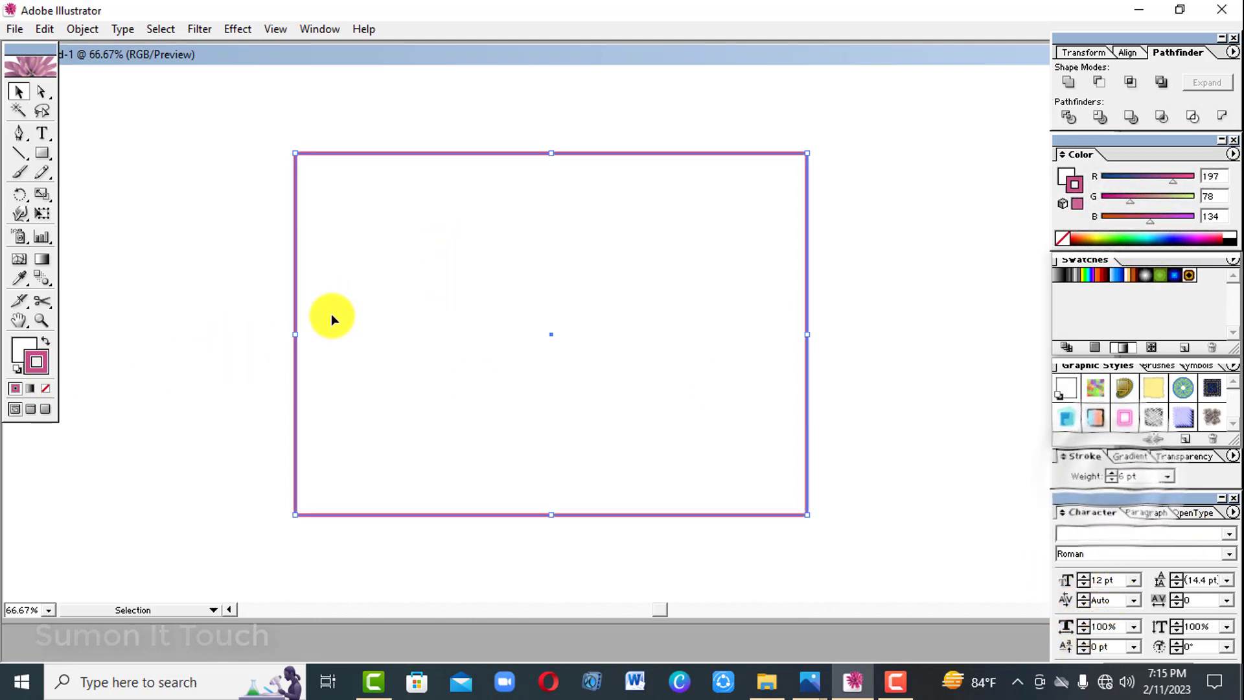
# Fill the rectangle with light green, RGB 134, 255, 109.
pyautogui.click(23, 352)
pyautogui.click(552, 307)
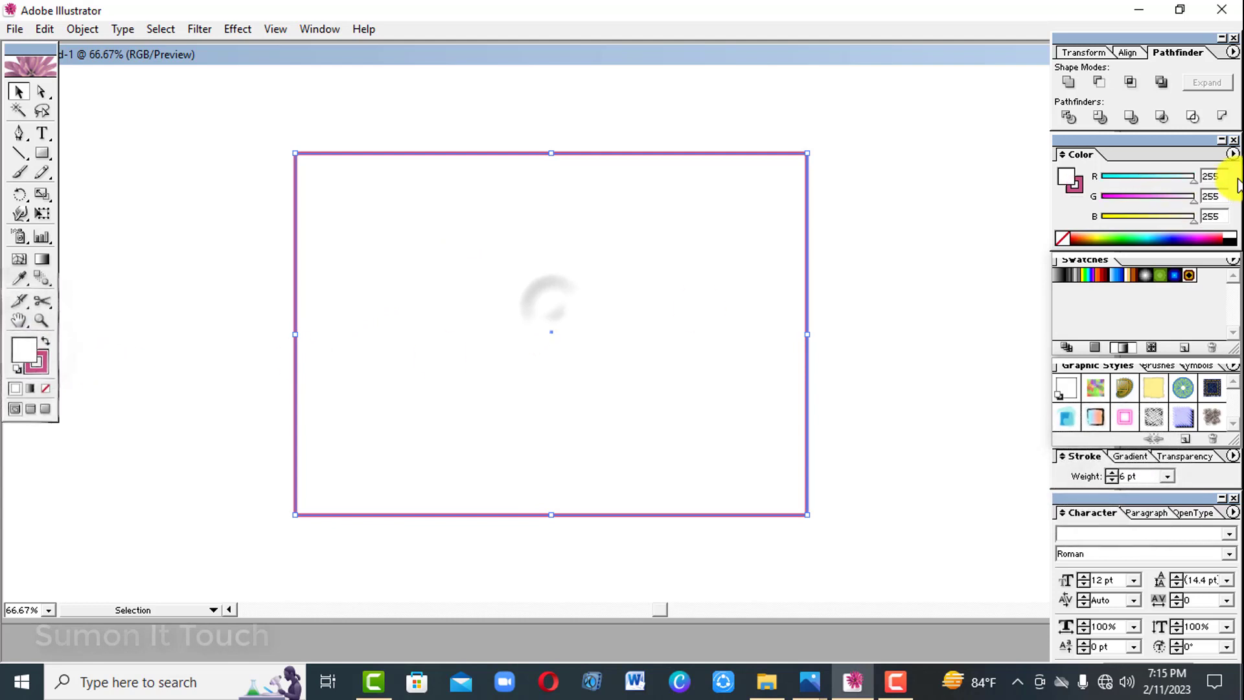
pyautogui.moveTo(1193, 181); pyautogui.dragTo(1152, 177)
pyautogui.moveTo(1194, 221); pyautogui.dragTo(1144, 223)
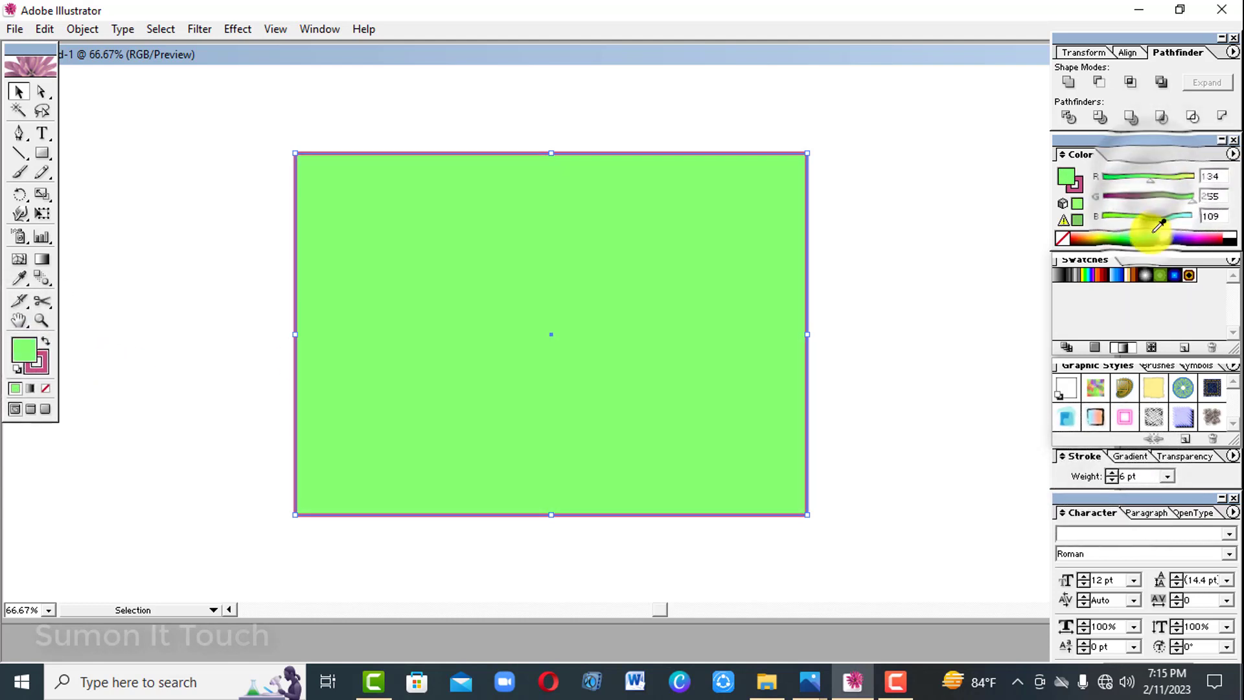
# Switch the colour sliders to CMYK and change the rectangle's fill to green, C 90.98, M 0, Y 85.88, K 0.
pyautogui.click(1234, 155)
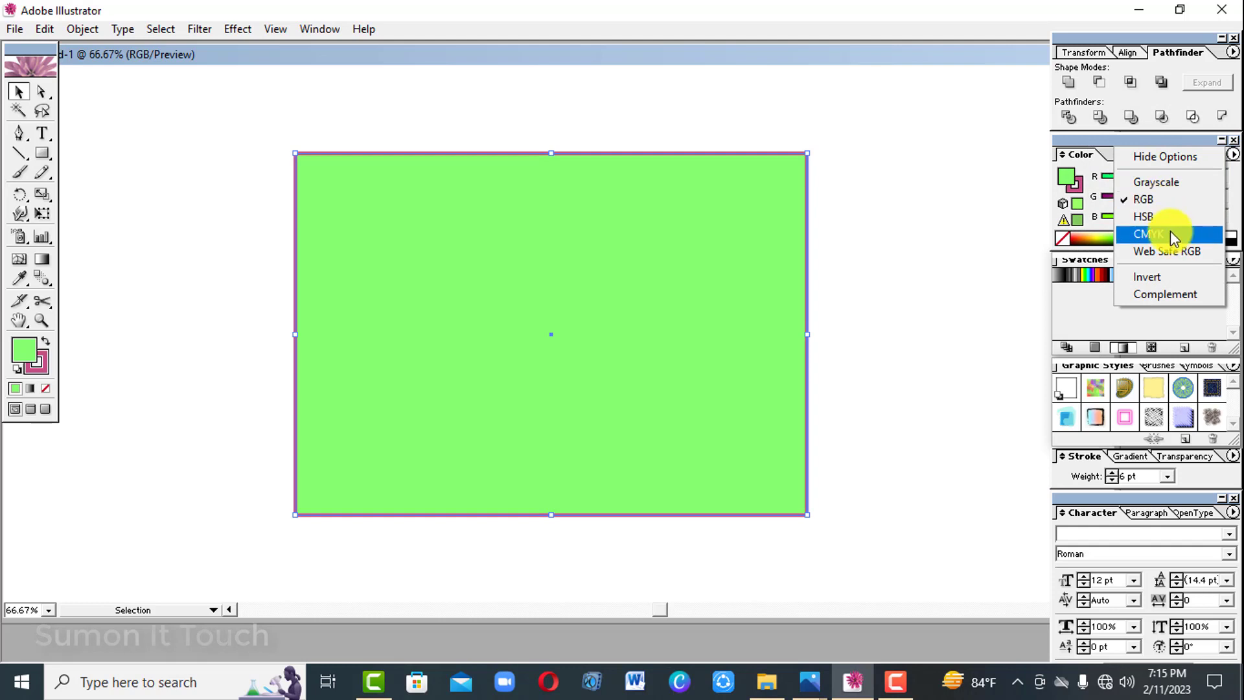
pyautogui.click(1171, 232)
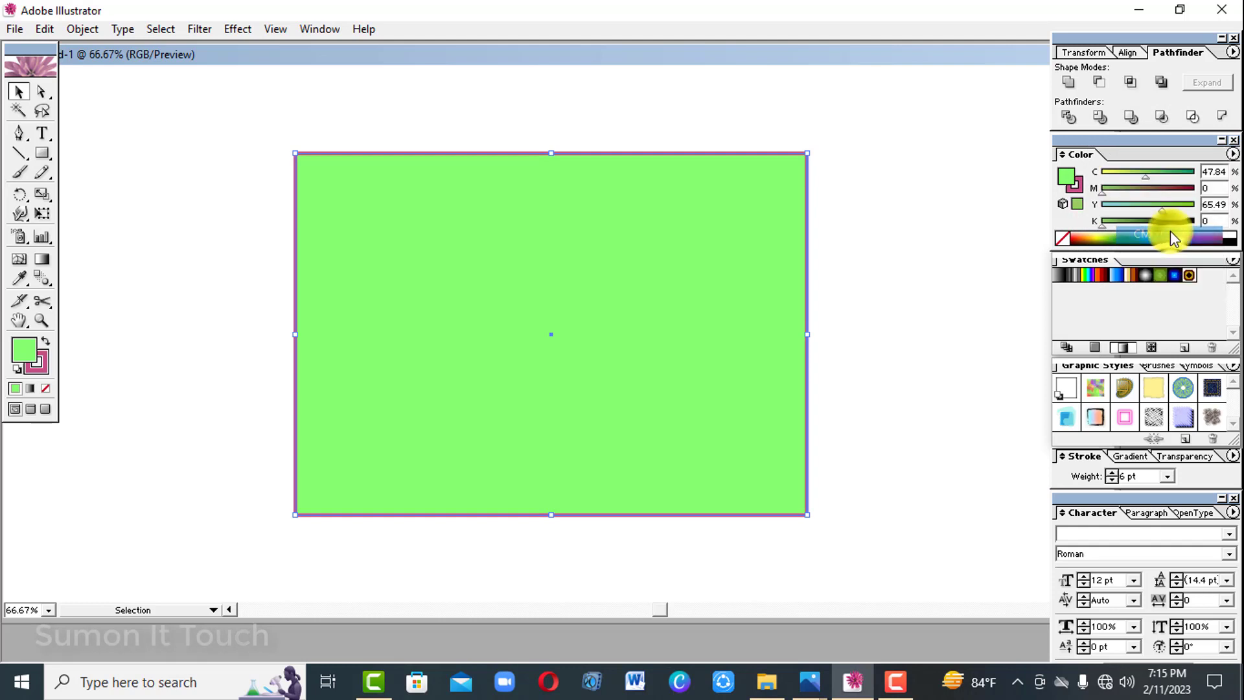
pyautogui.click(1121, 191)
pyautogui.click(1121, 175)
pyautogui.click(1127, 239)
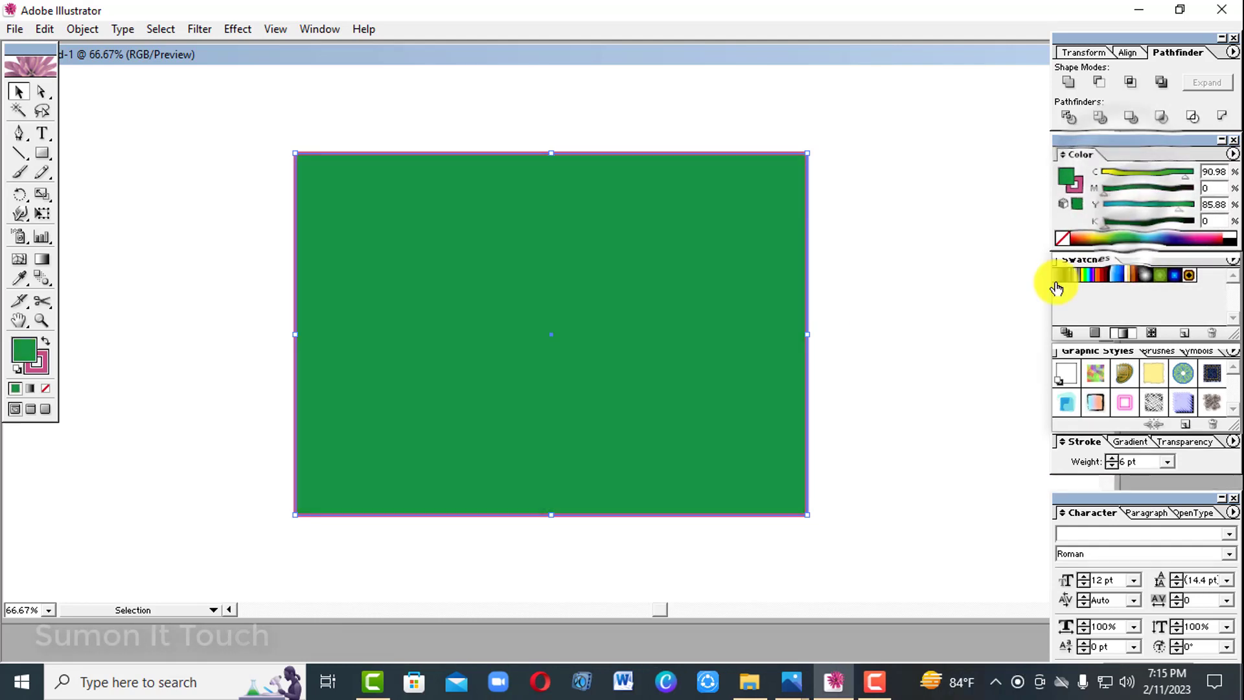
# Fill the rectangle with the white-to-blue gradient swatch and display the gradient settings.
pyautogui.click(1057, 277)
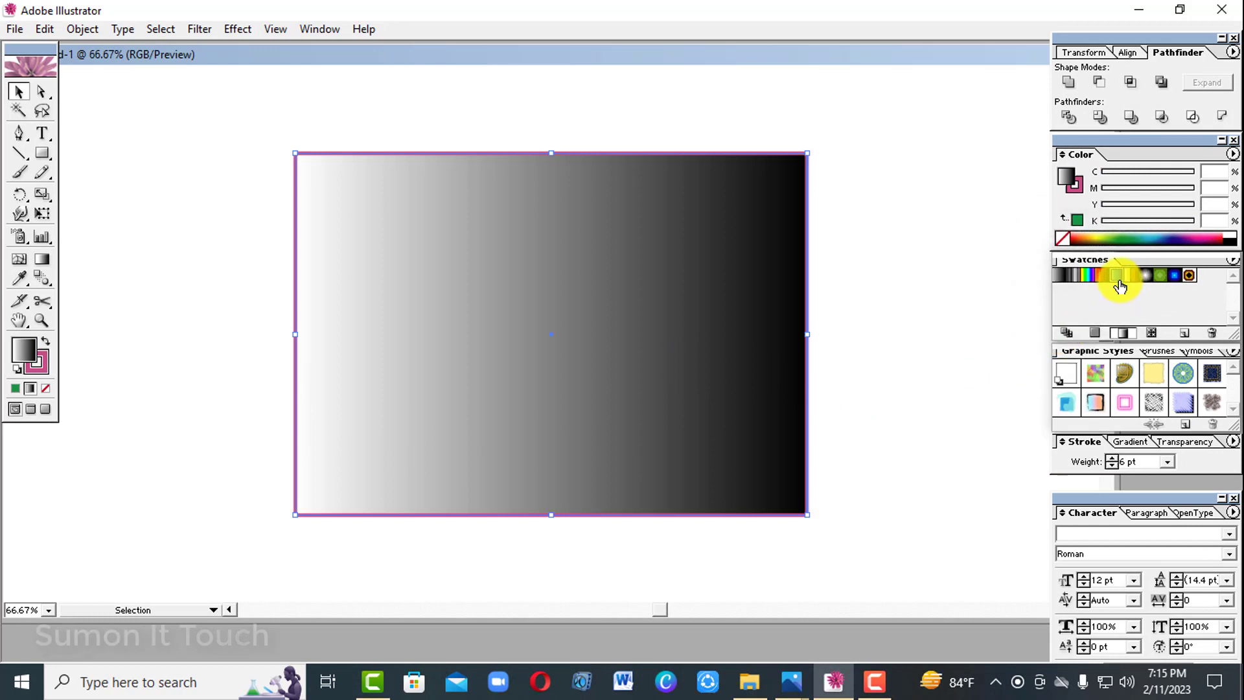
pyautogui.click(1118, 278)
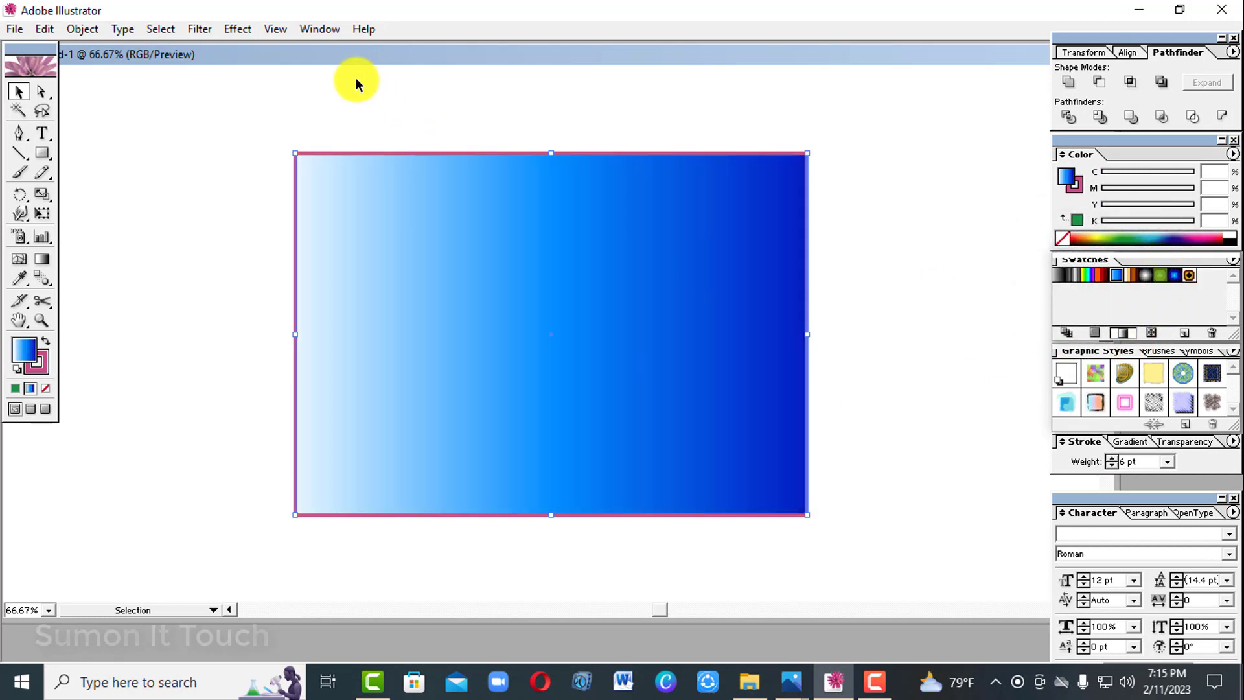
pyautogui.click(317, 32)
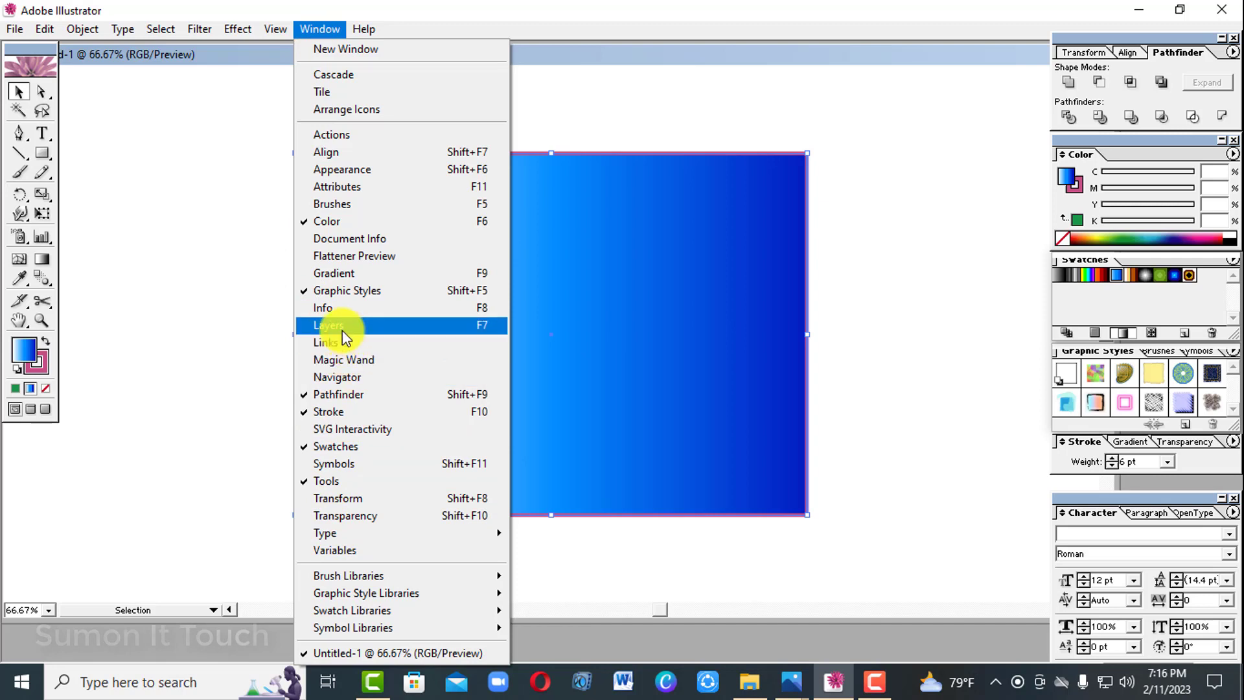
pyautogui.click(337, 274)
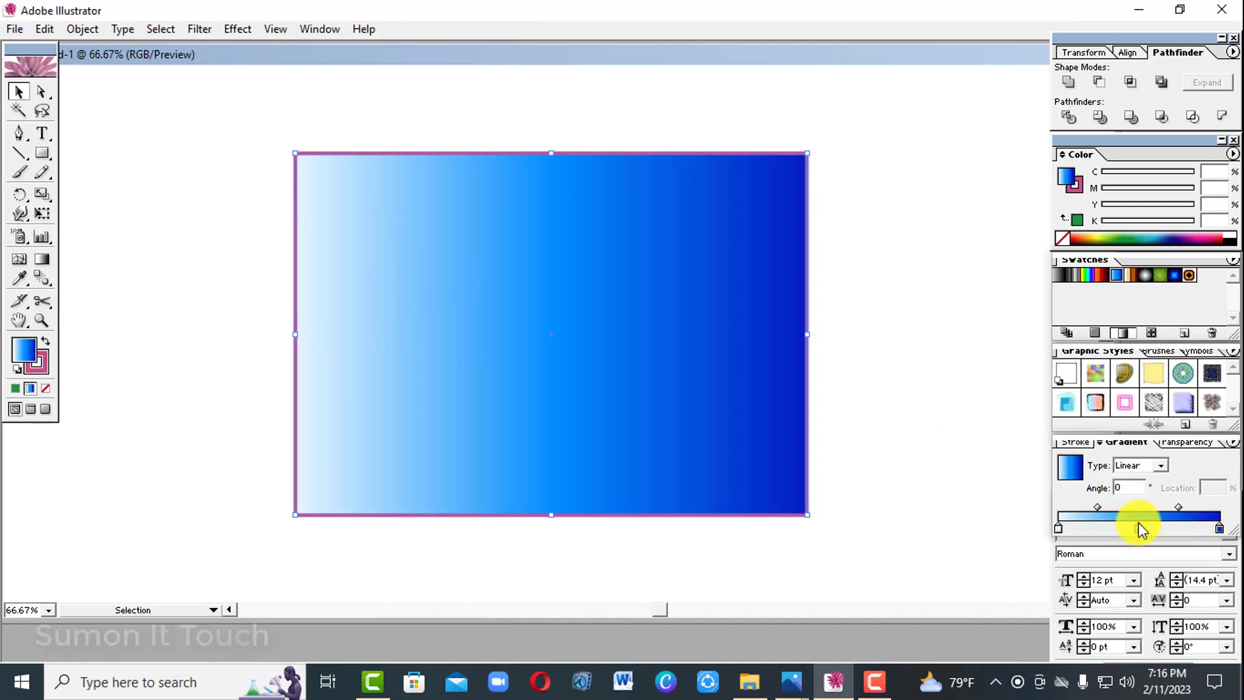
# Add gradient stops at 28.09% with yellow 62 and at 73.6% with magenta 72, and set the 50% stop's cyan to 18.
pyautogui.click(1103, 529)
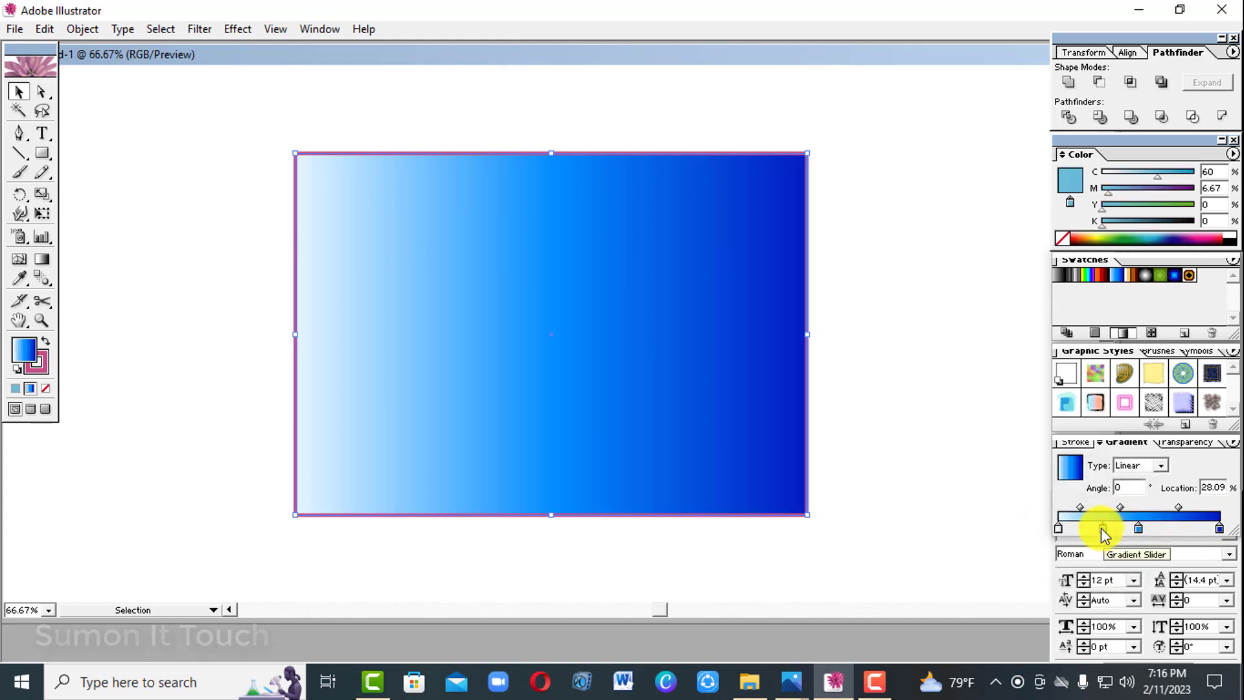
pyautogui.moveTo(1136, 204); pyautogui.dragTo(1160, 203)
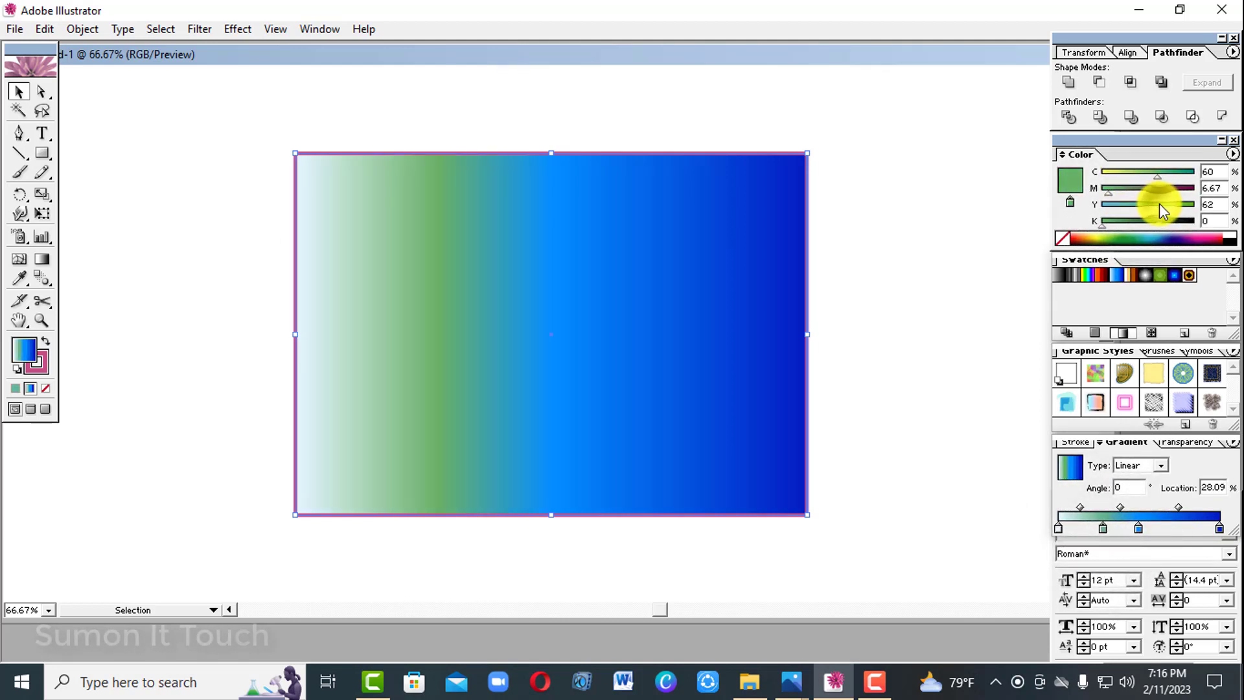
pyautogui.click(1138, 528)
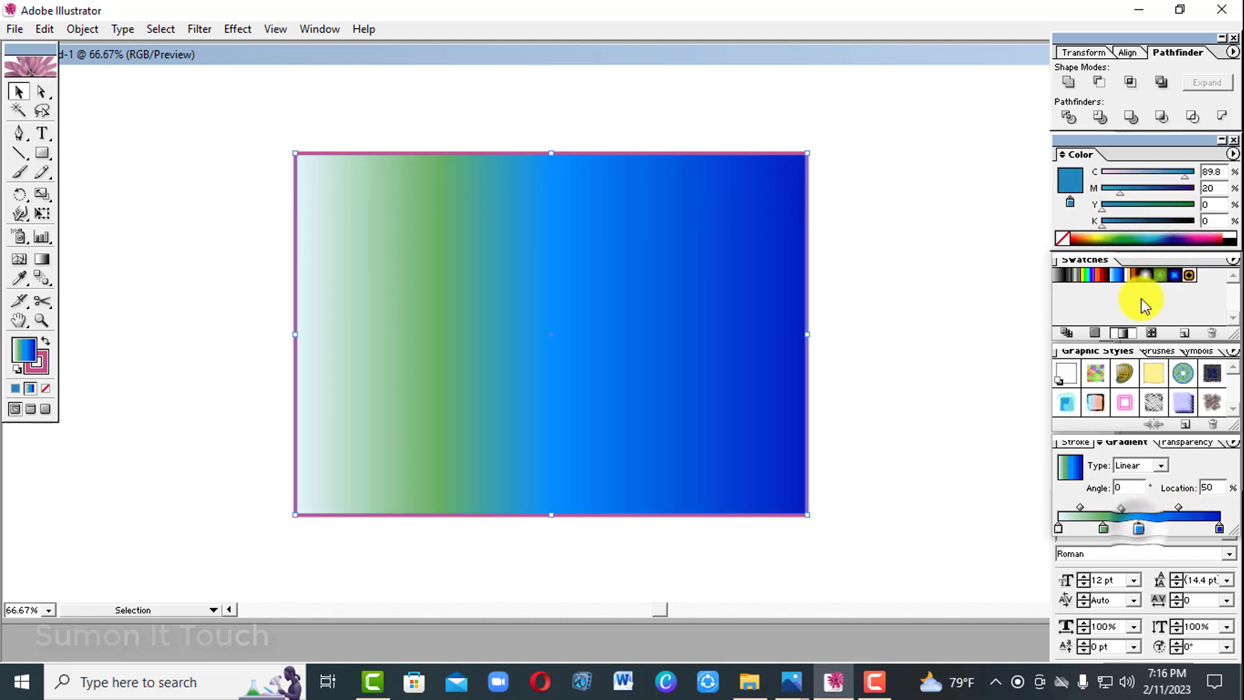
pyautogui.click(1120, 174)
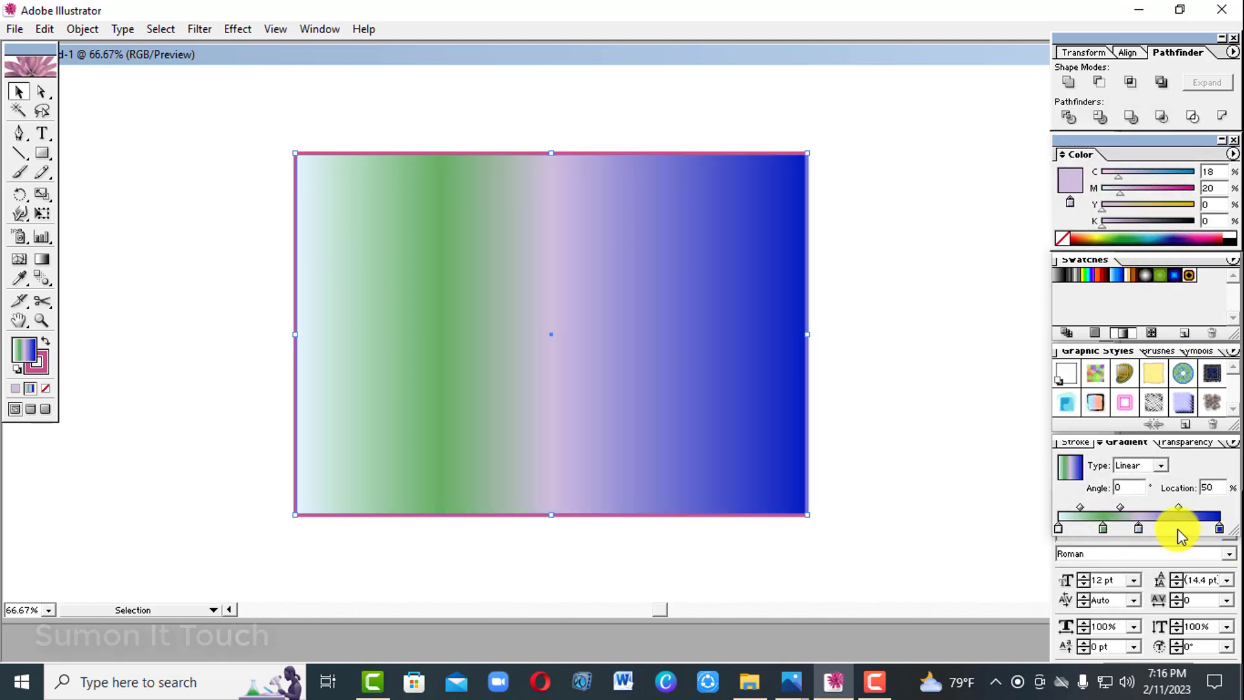
pyautogui.click(1177, 529)
pyautogui.click(1169, 188)
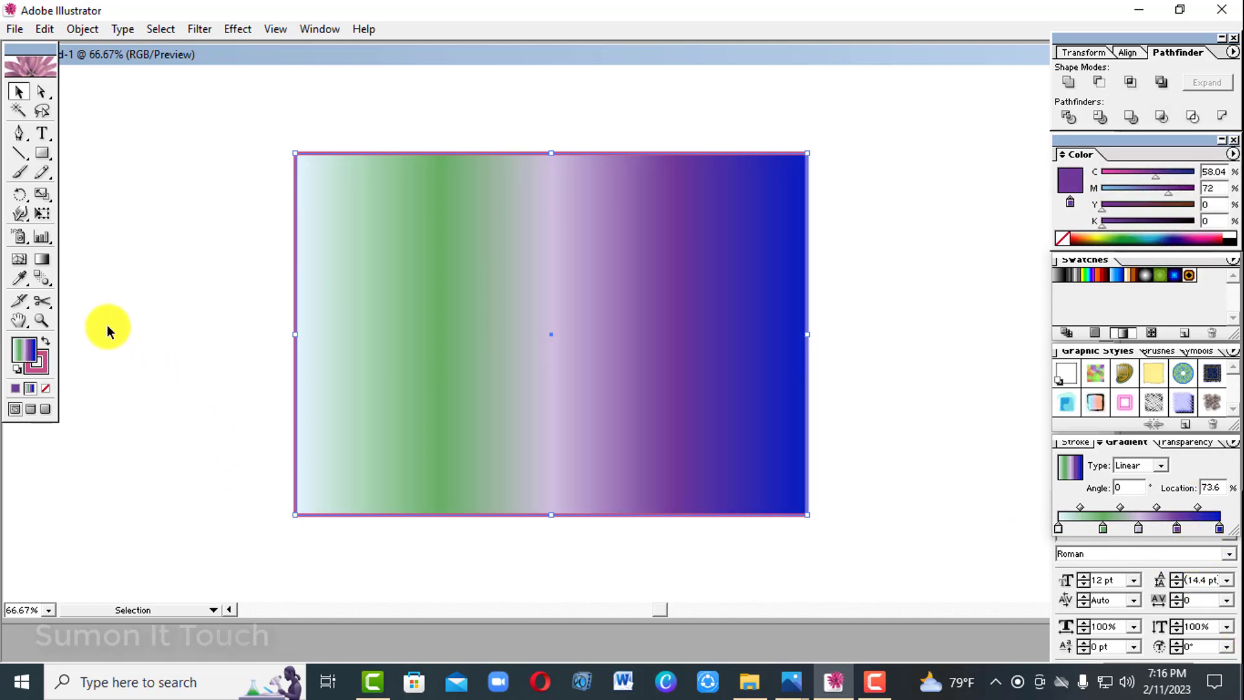
# Redirect the rectangle's gradient several times with the Gradient tool, finishing diagonally at an angle of -25.26°.
pyautogui.click(43, 260)
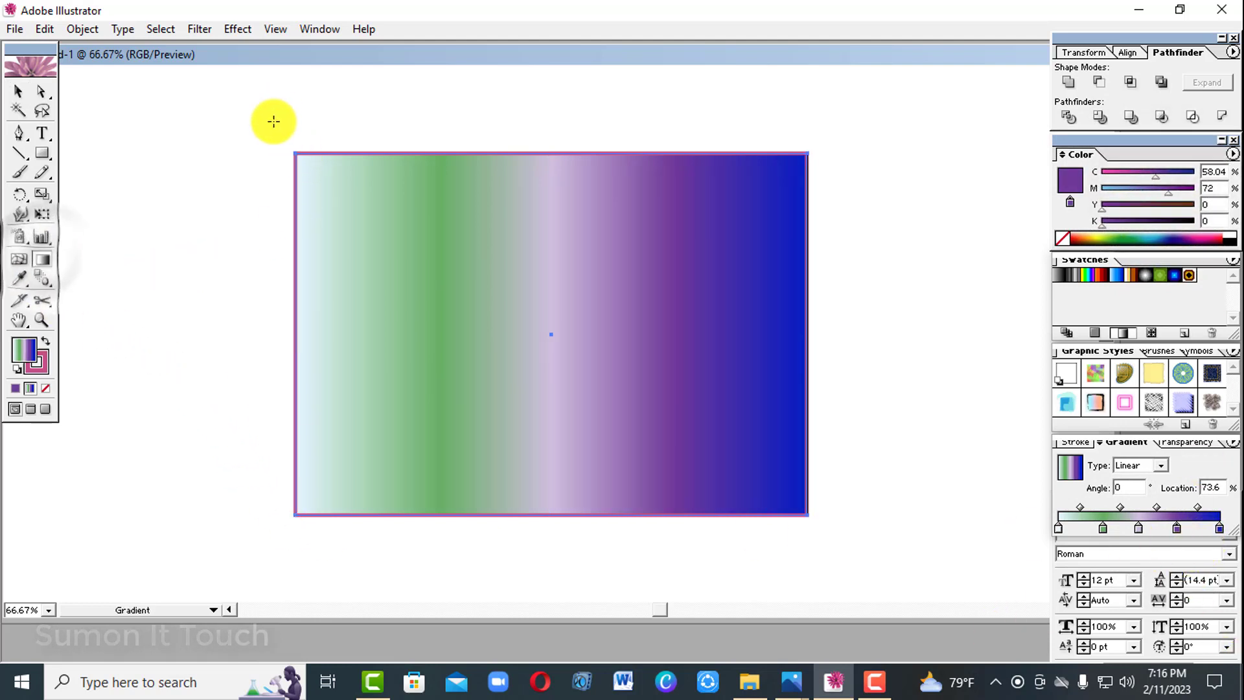
pyautogui.moveTo(838, 550); pyautogui.dragTo(838, 550)
pyautogui.moveTo(834, 229); pyautogui.dragTo(521, 451)
pyautogui.moveTo(584, 123); pyautogui.dragTo(518, 465)
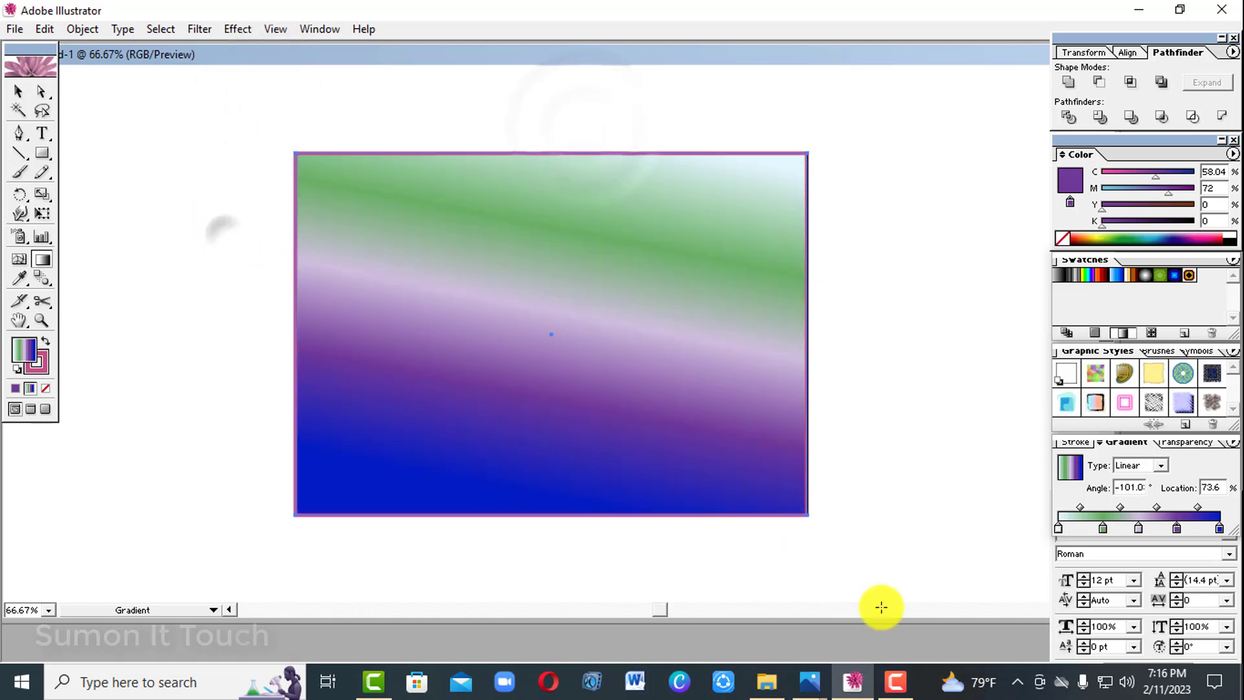
pyautogui.scroll(-3, 777, 486)
pyautogui.moveTo(839, 417); pyautogui.dragTo(839, 417)
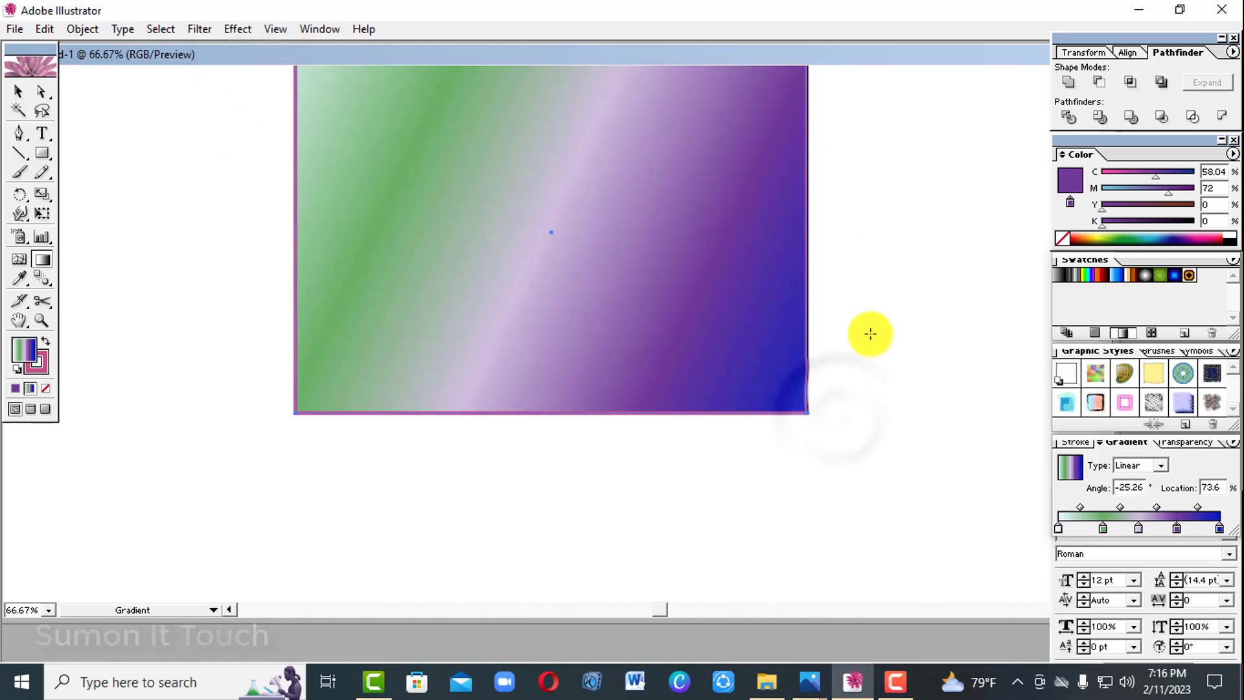
pyautogui.press('space')
pyautogui.moveTo(866, 330); pyautogui.dragTo(869, 468)
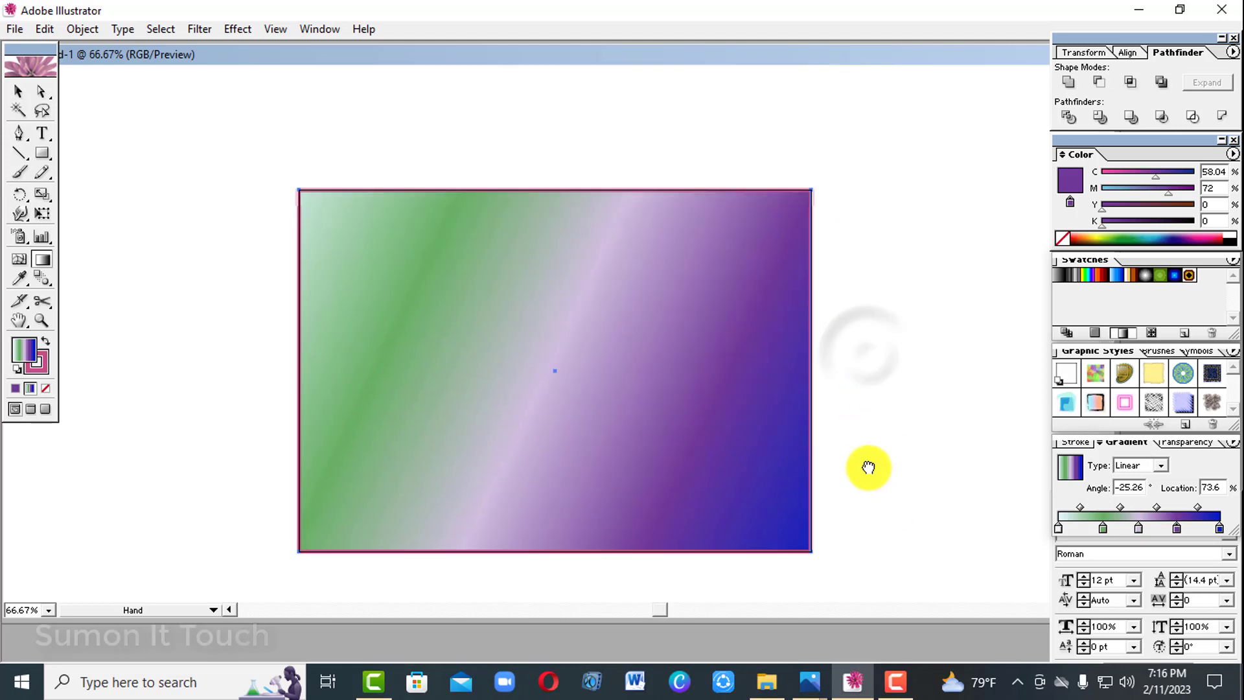
# Change the rectangle's gradient type to Radial.
pyautogui.click(1164, 471)
pyautogui.click(1152, 492)
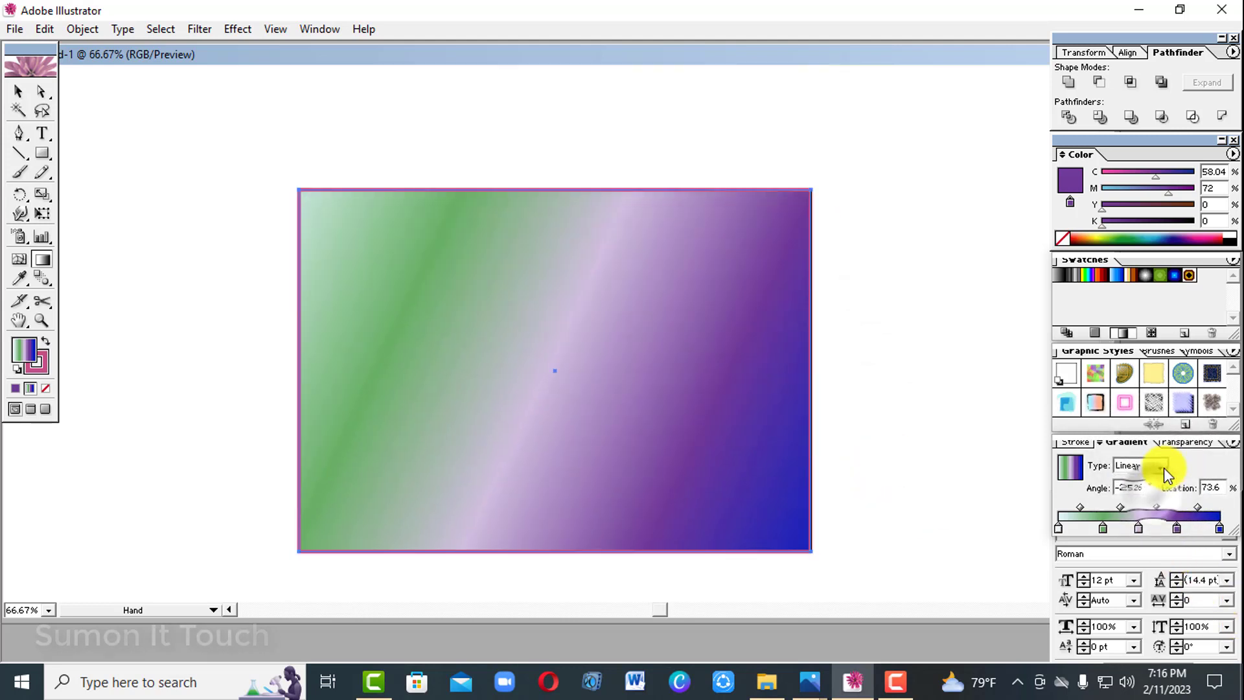
pyautogui.click(1163, 468)
pyautogui.click(1149, 481)
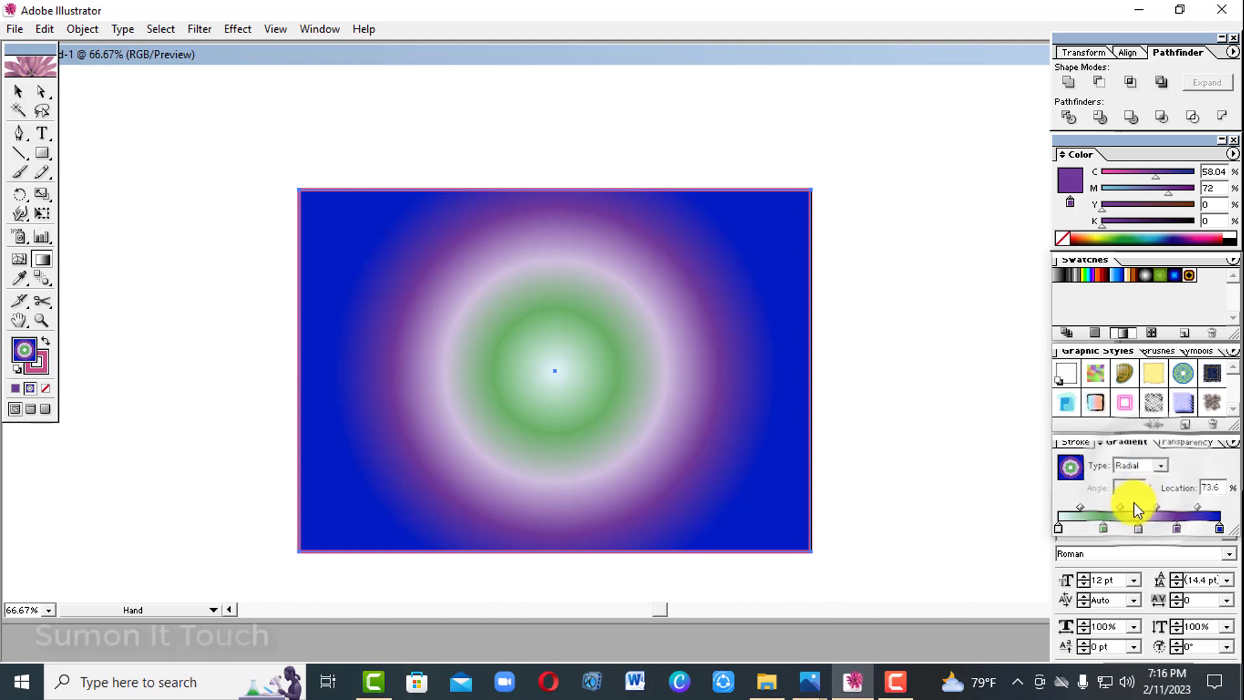
# Set the gradient type to Linear with an angle of 45° and deselect the rectangle.
pyautogui.click(1164, 465)
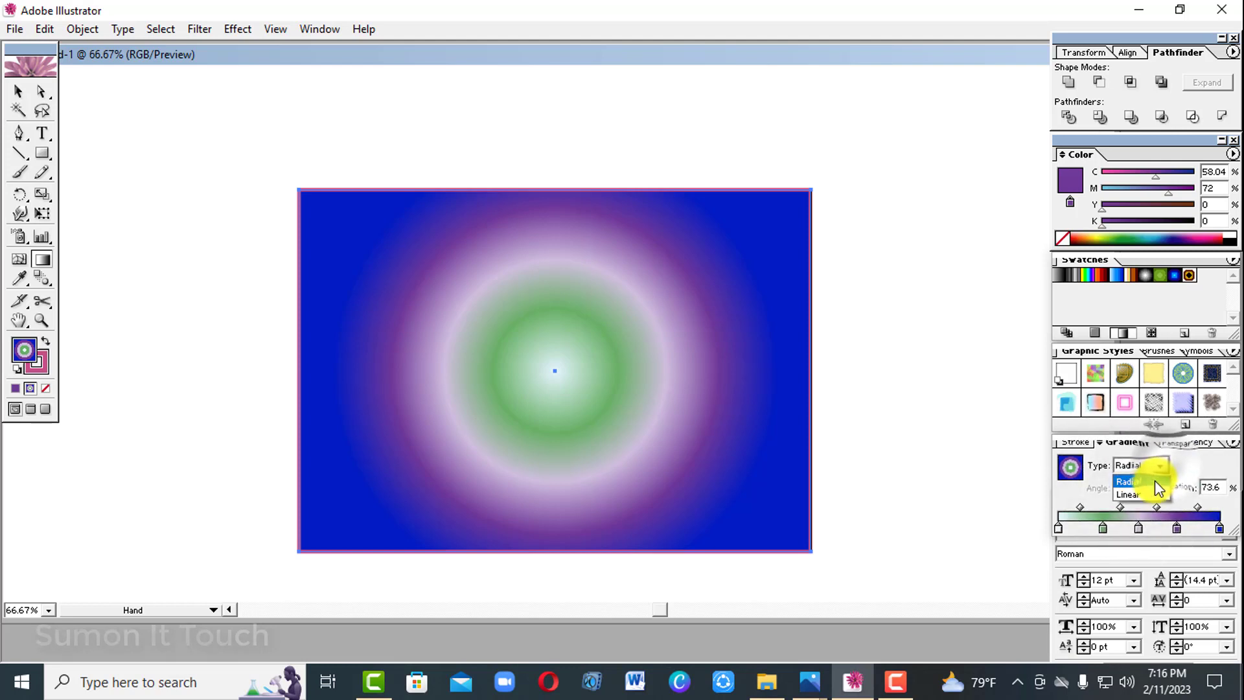
pyautogui.click(1150, 493)
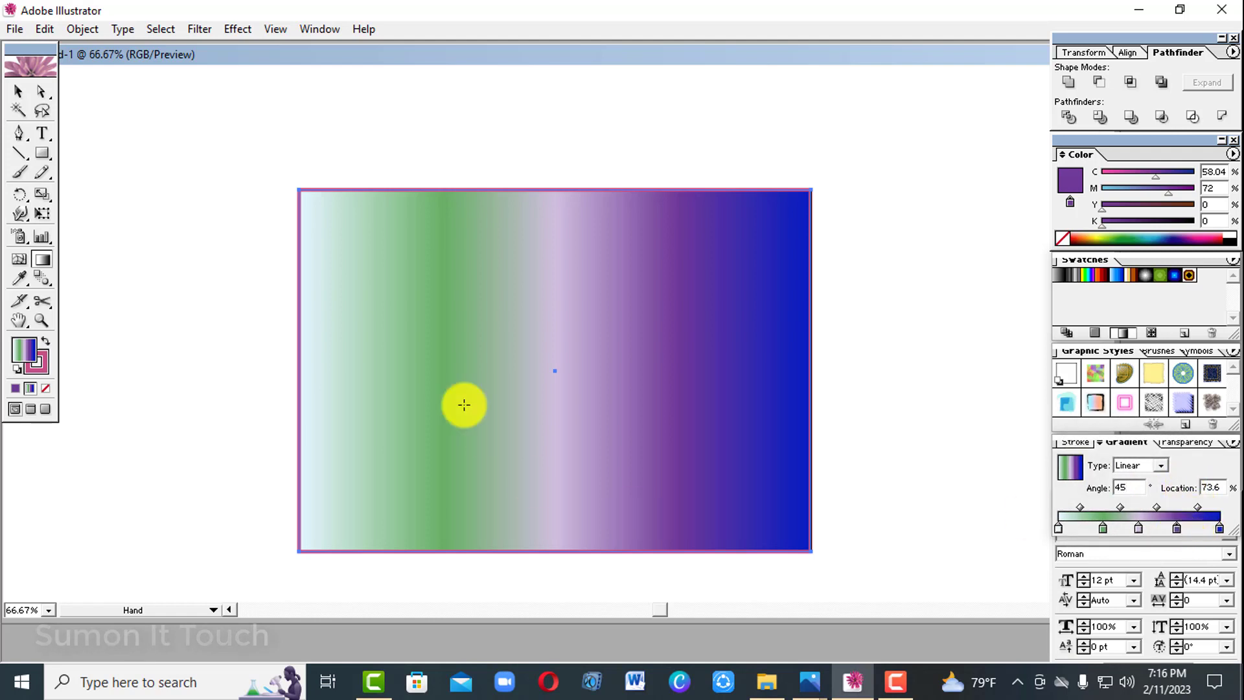
pyautogui.click(13, 94)
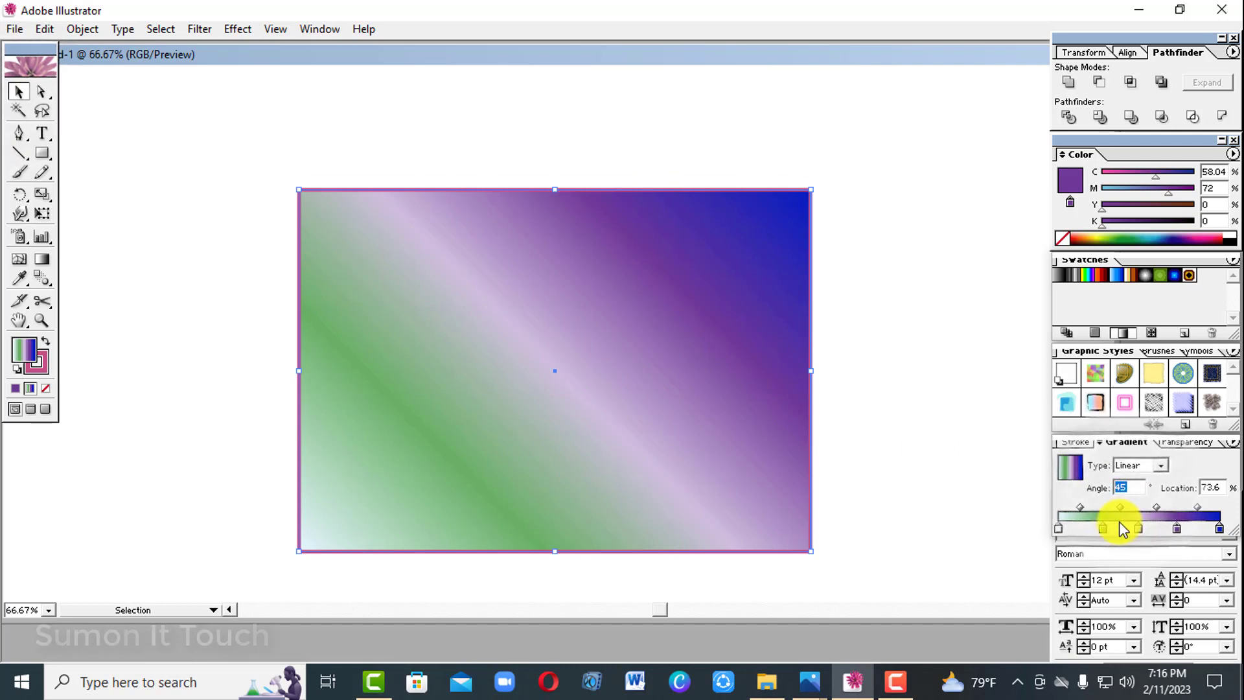
pyautogui.click(1011, 475)
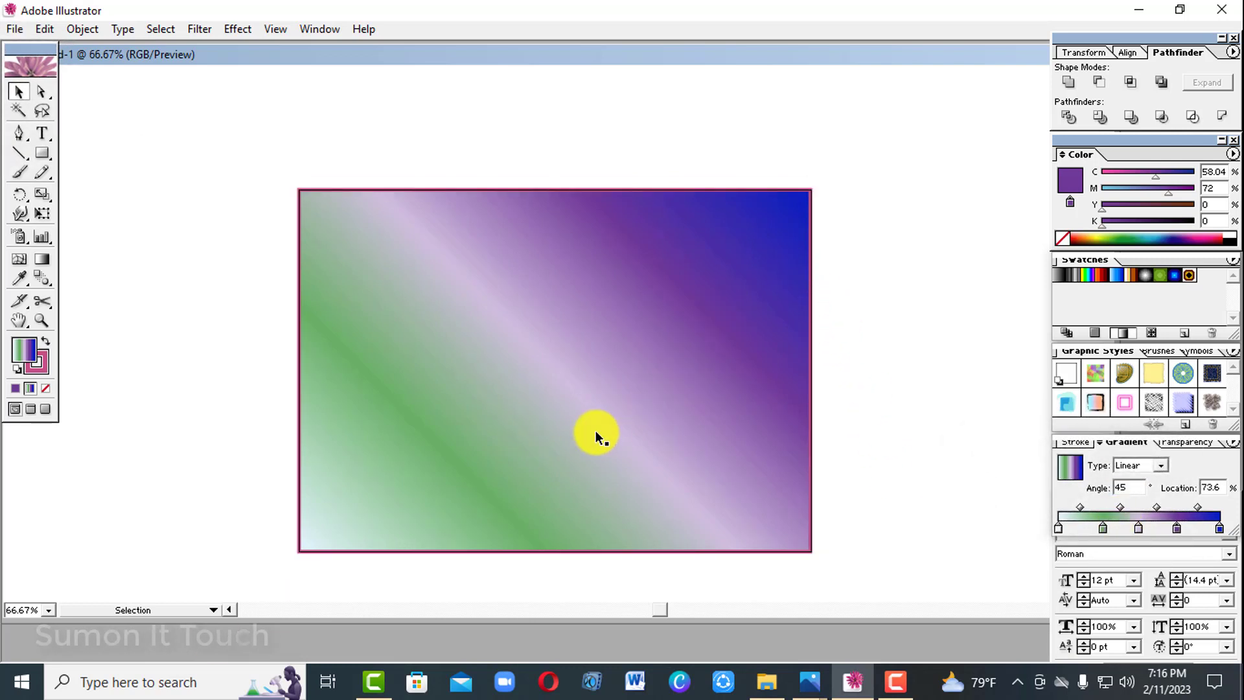
# Reselect the rectangle and remove the green and purple stops from its gradient.
pyautogui.click(572, 433)
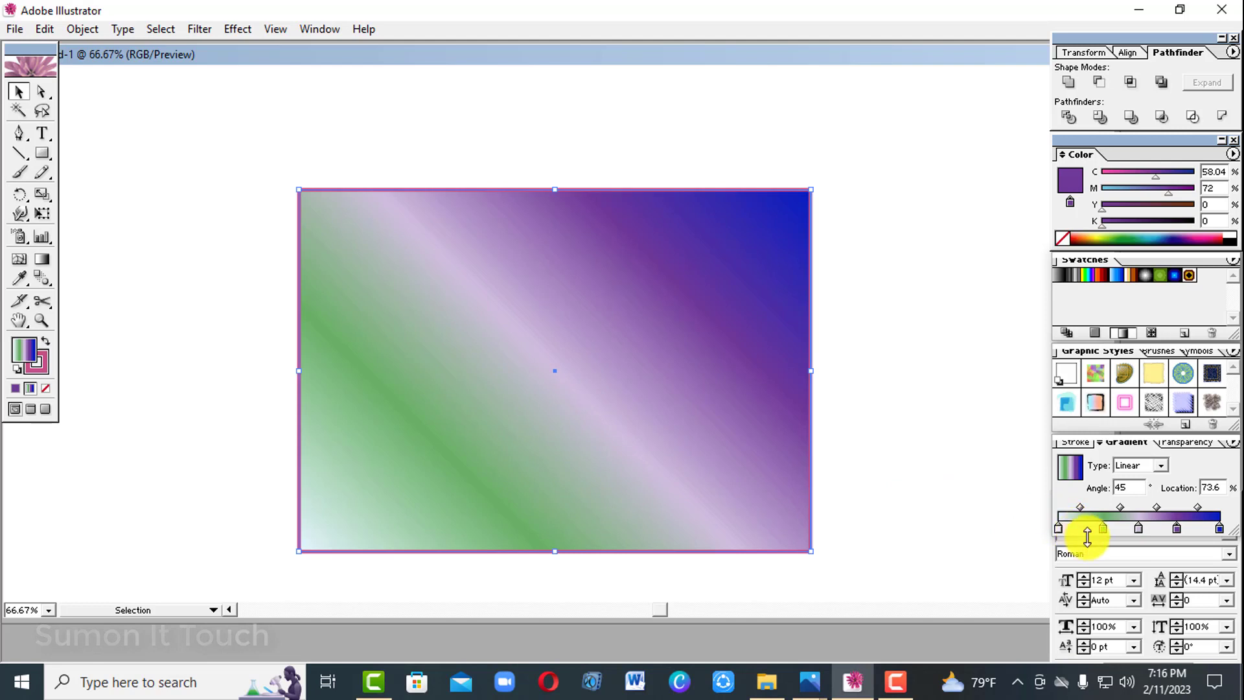
pyautogui.moveTo(1103, 529); pyautogui.dragTo(1102, 558)
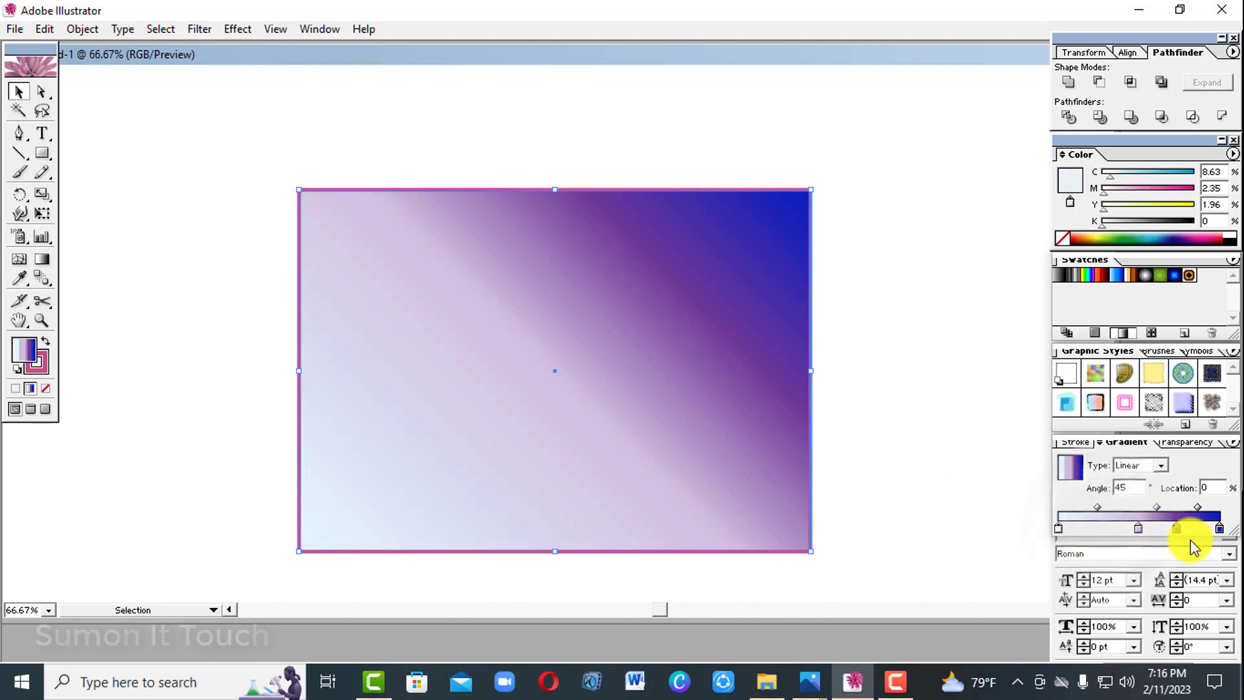
pyautogui.moveTo(1177, 529); pyautogui.dragTo(1184, 572)
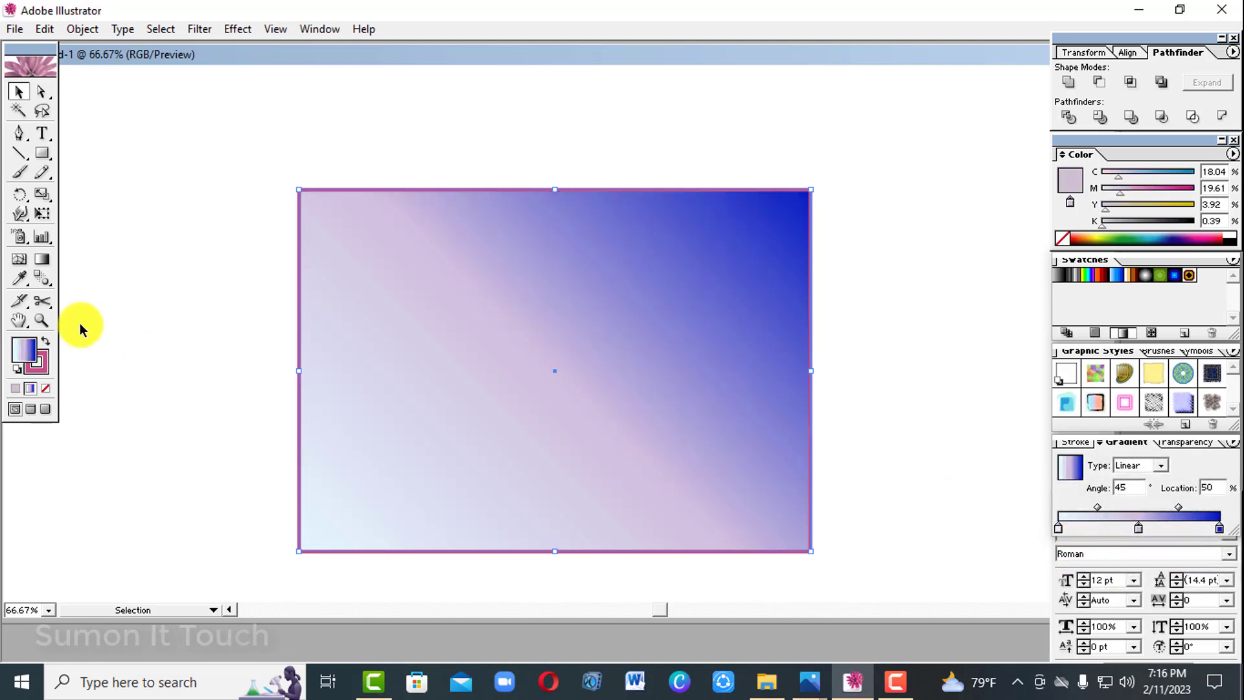
# Redirect the rectangle's linear gradient diagonally to an angle of -34.88° and add a yellow stop (Y 94%) at location 26.4%.
pyautogui.click(42, 259)
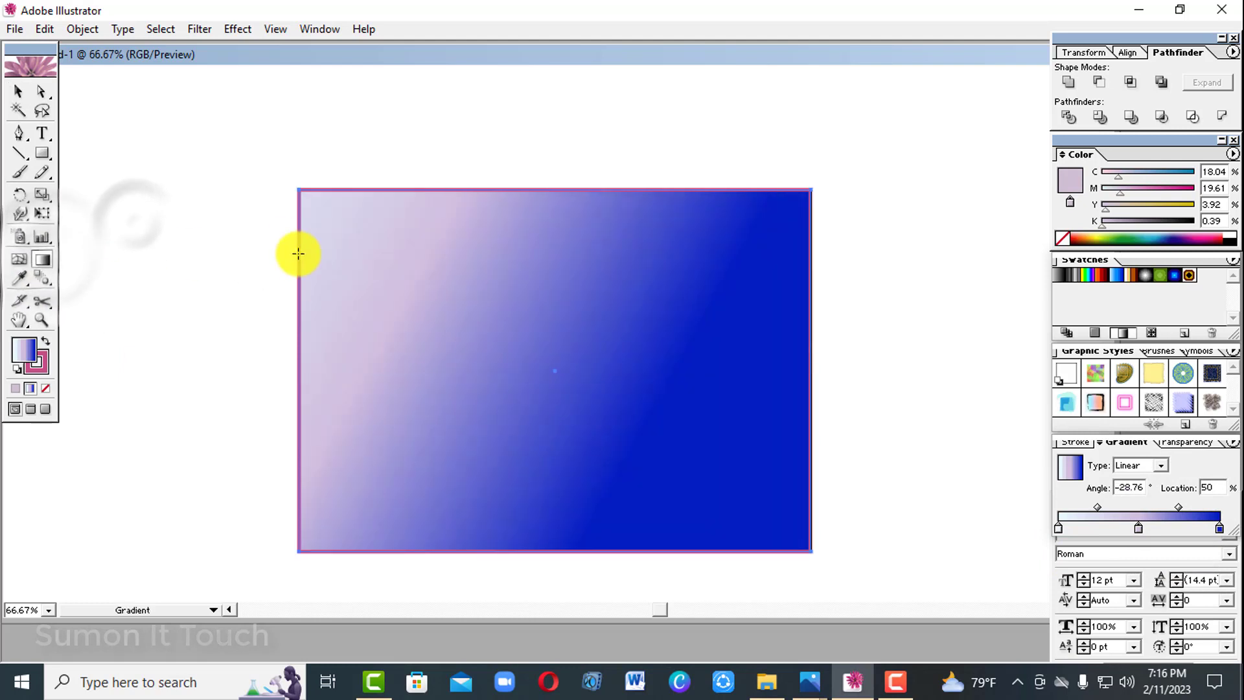
pyautogui.moveTo(269, 203); pyautogui.dragTo(911, 605)
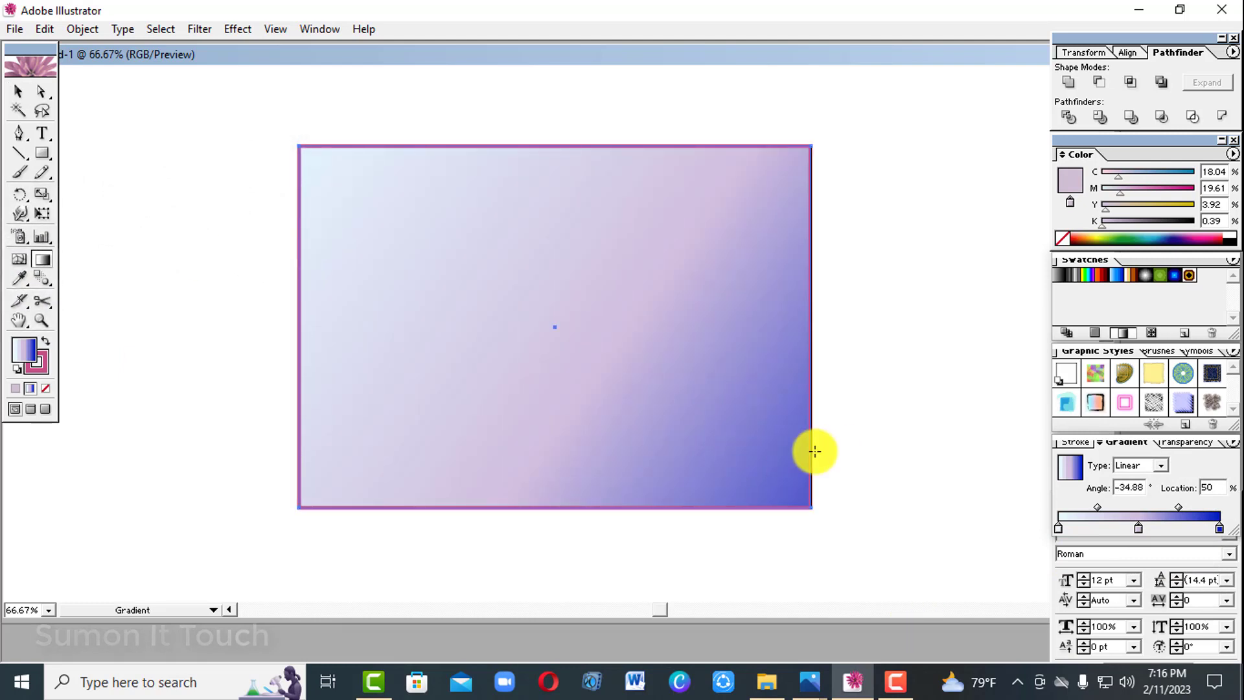
pyautogui.click(1101, 530)
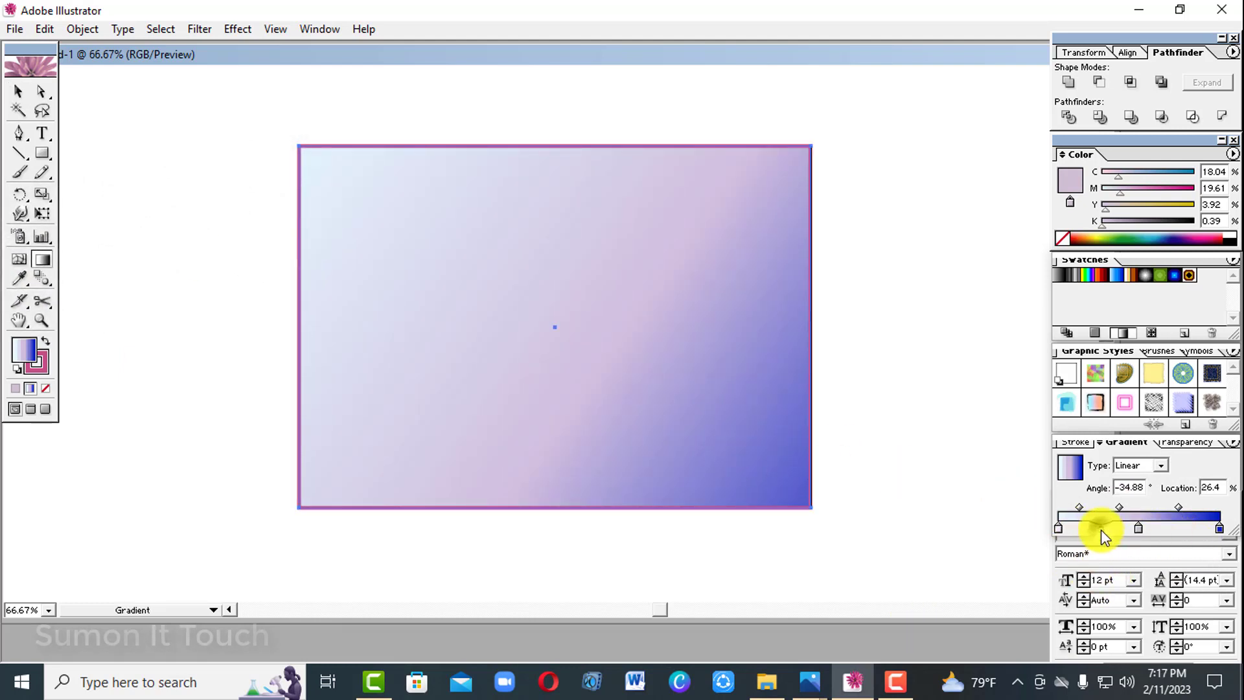
pyautogui.click(1189, 206)
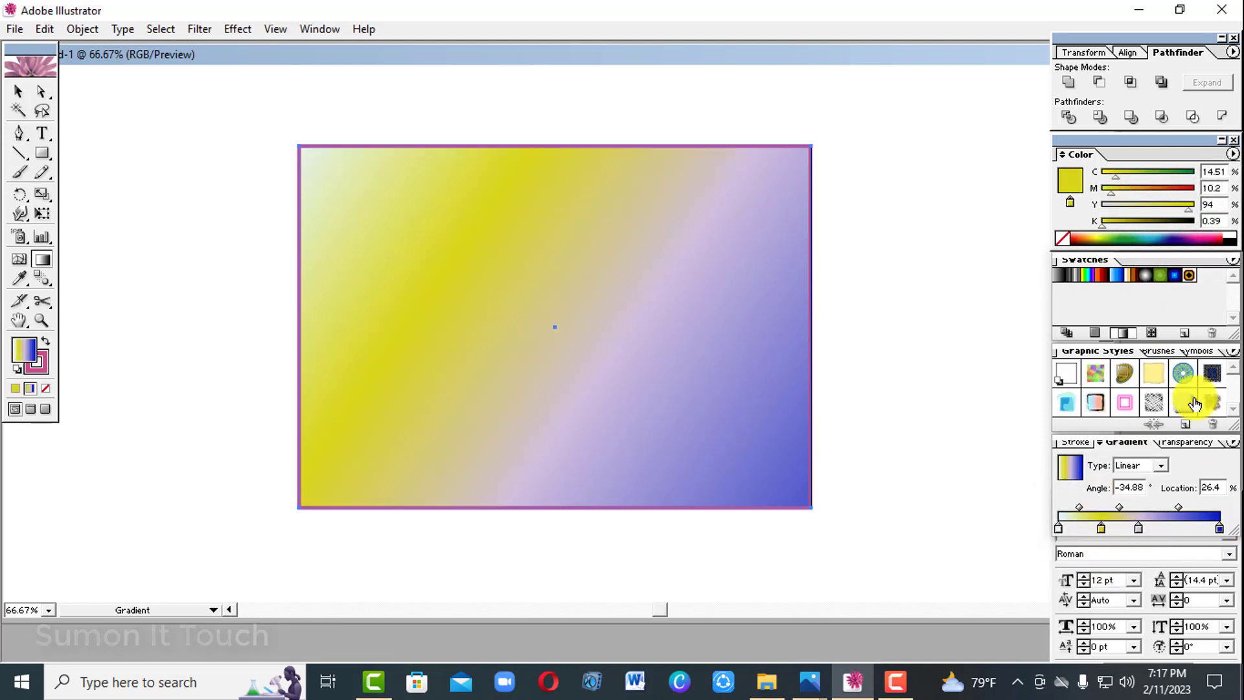
# Apply the green radial gradient swatch to the rectangle and shift its centre to the upper-left corner area with the Gradient tool.
pyautogui.click(1145, 276)
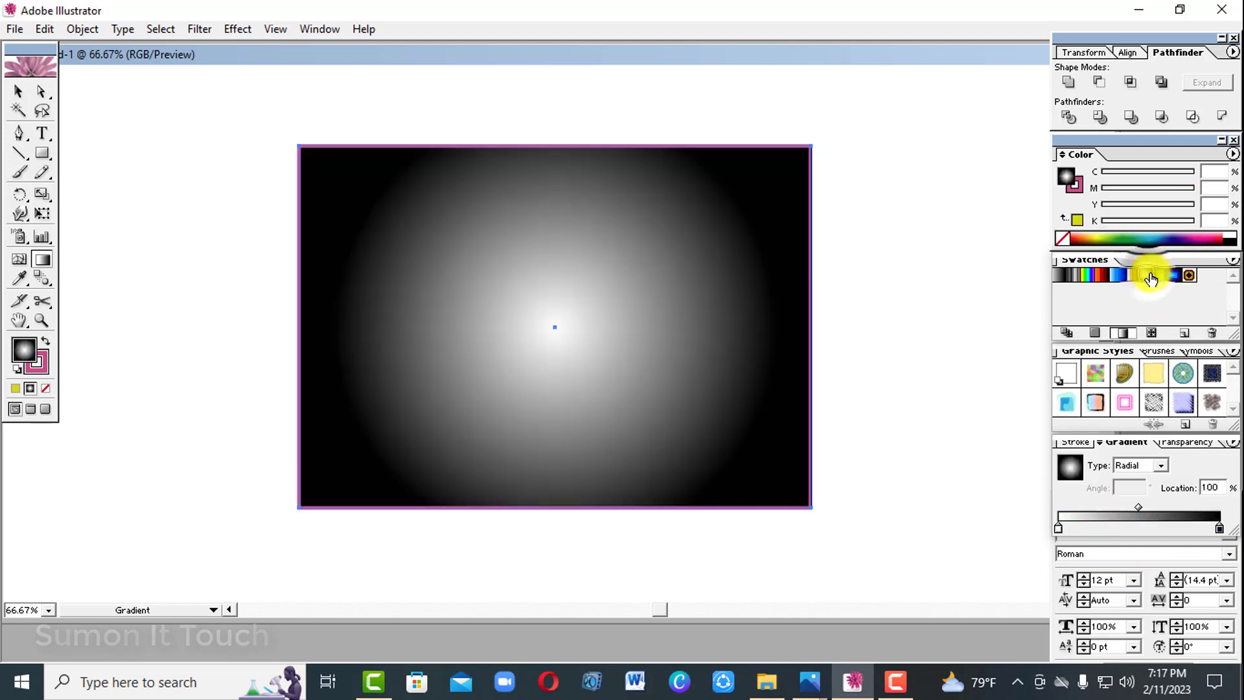
pyautogui.click(1160, 275)
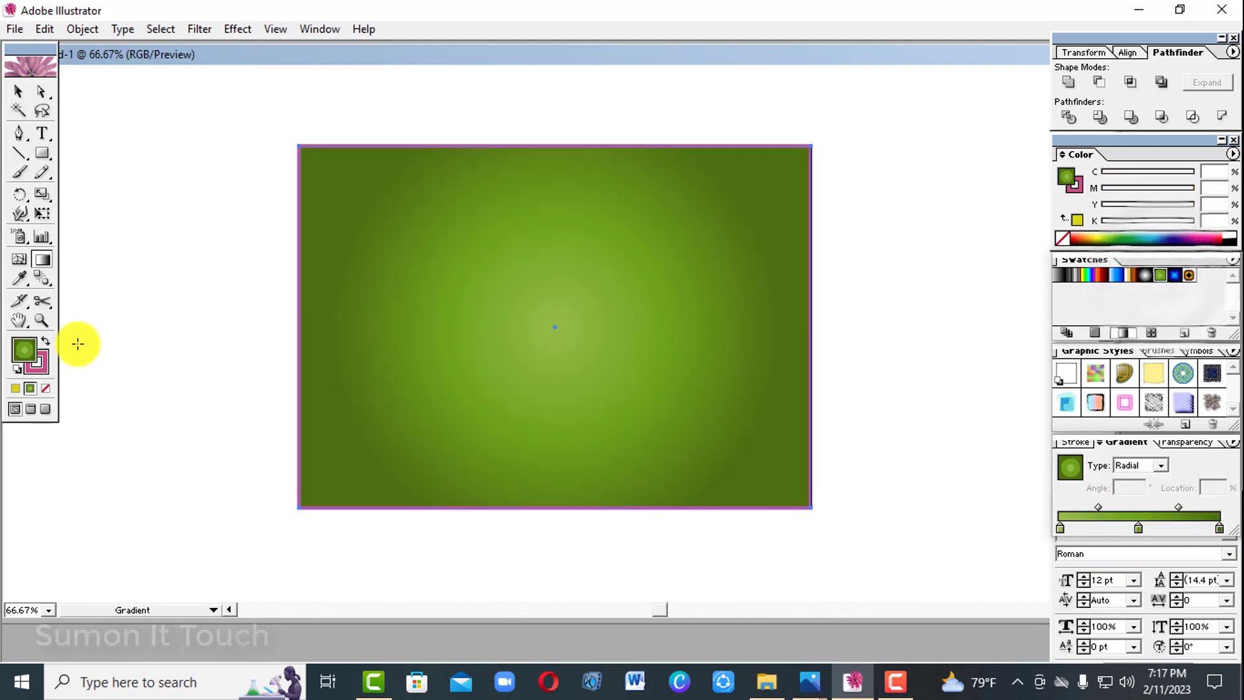
pyautogui.click(42, 260)
pyautogui.moveTo(313, 227); pyautogui.dragTo(672, 380)
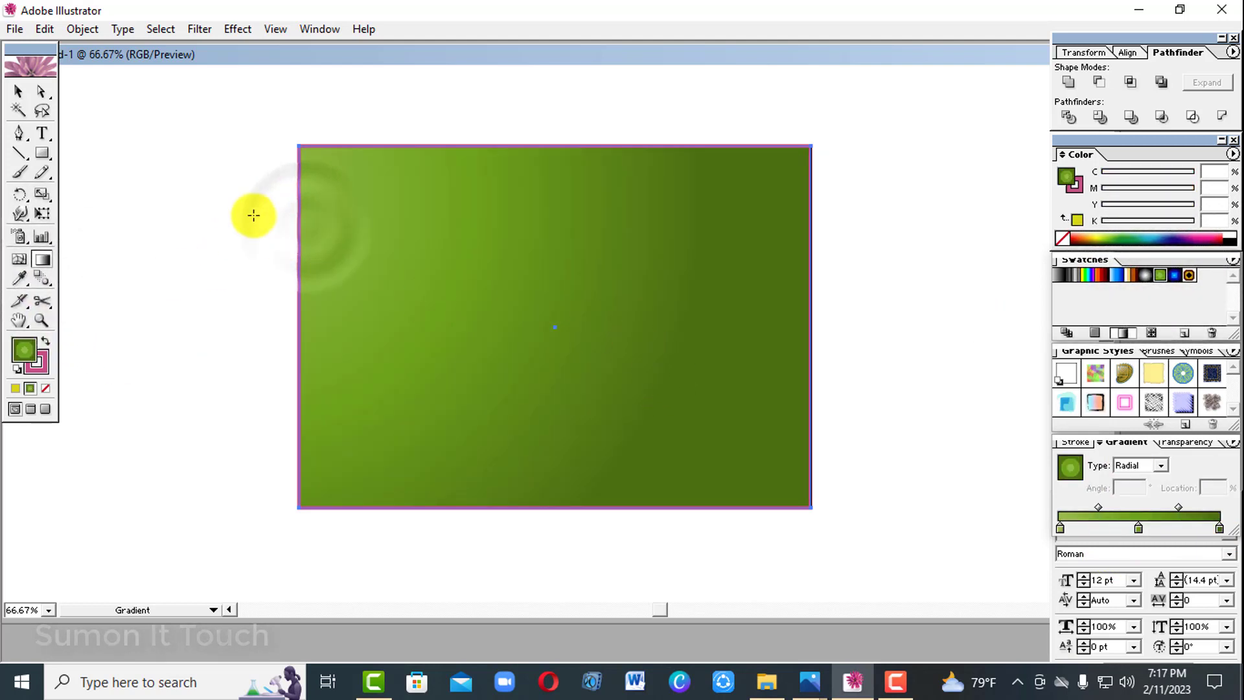
pyautogui.moveTo(253, 211); pyautogui.dragTo(592, 459)
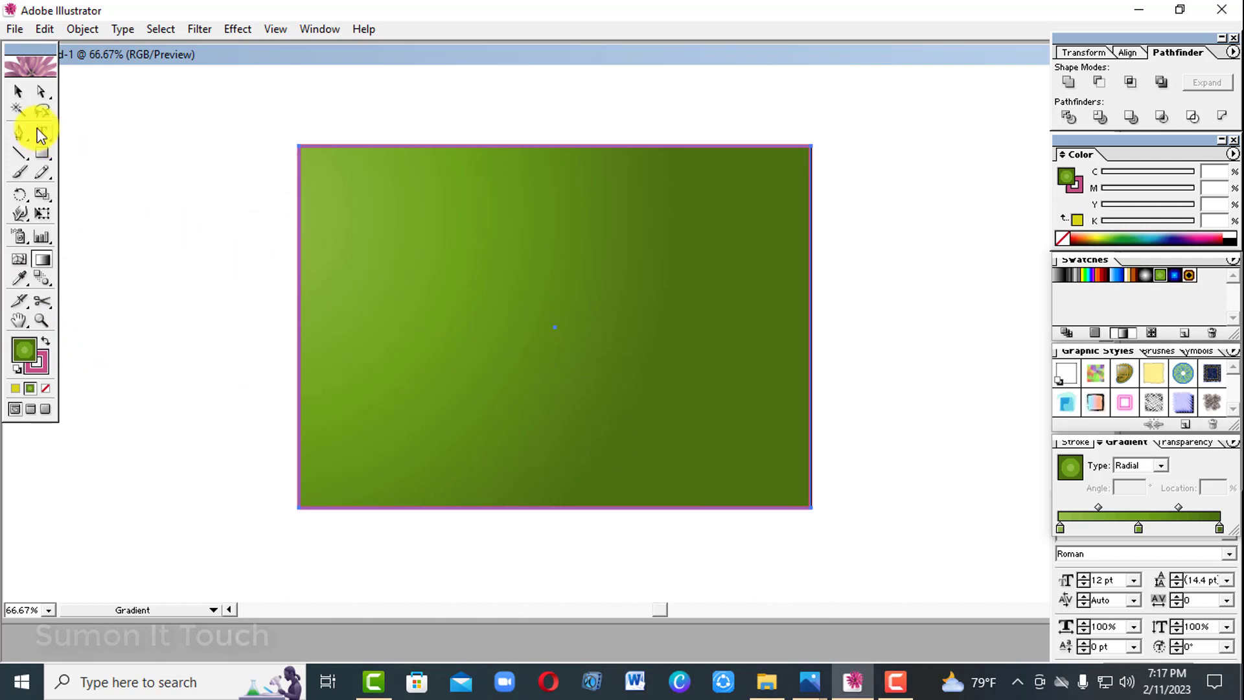
# Fill the rectangle with solid white, deselect it and show the document grid.
pyautogui.click(18, 92)
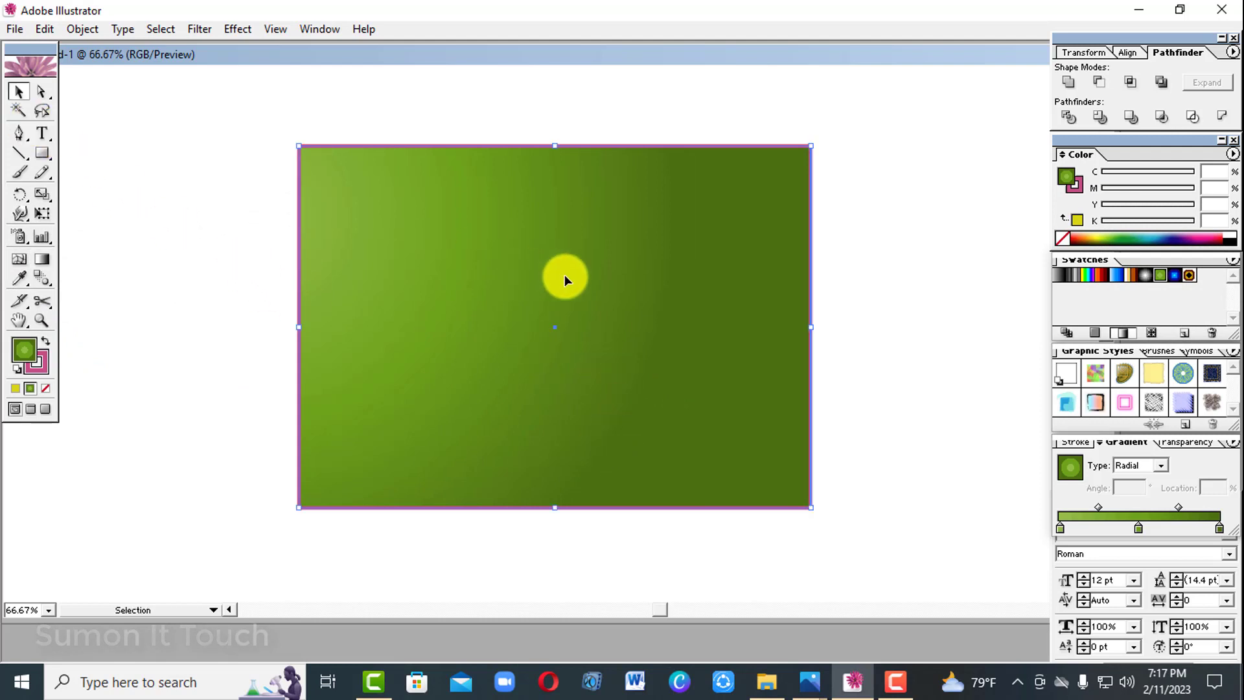
pyautogui.click(1231, 232)
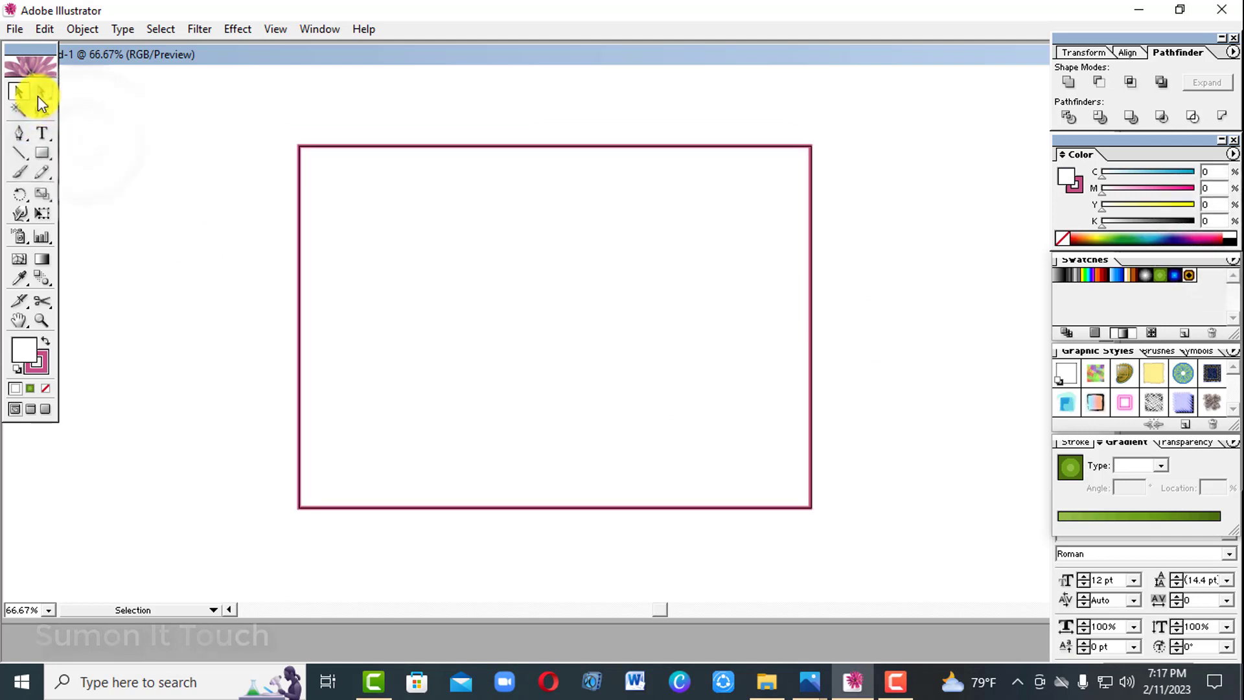
pyautogui.click(18, 134)
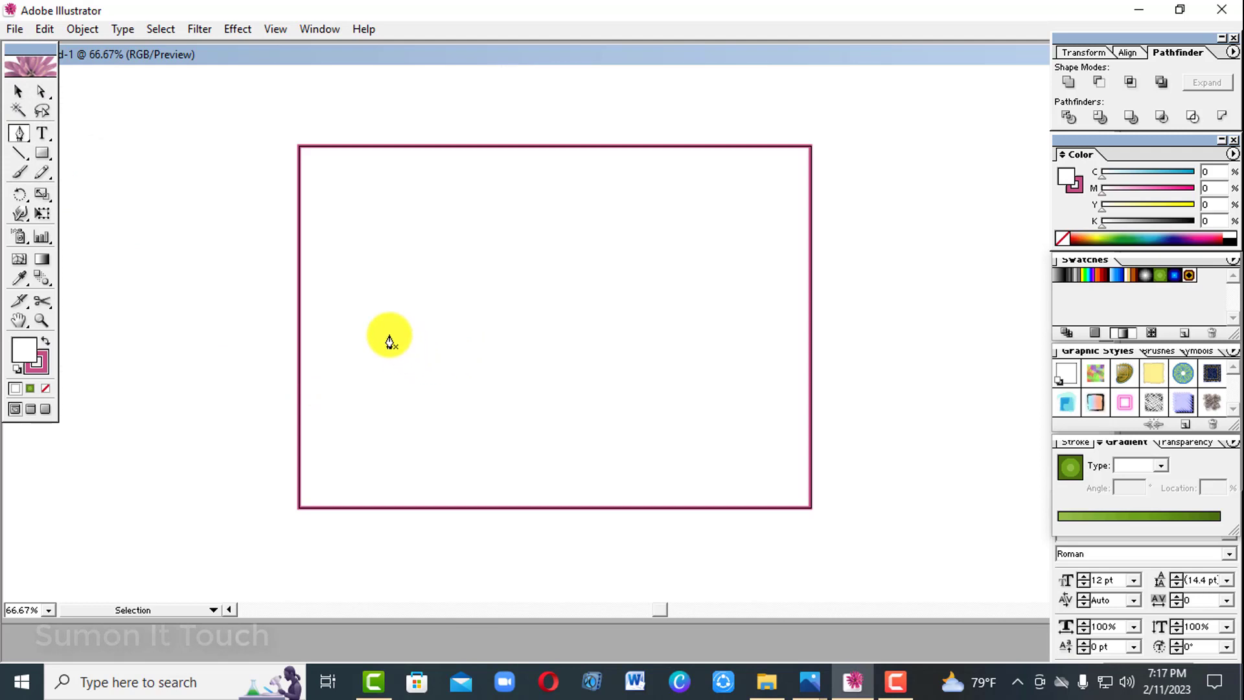
pyautogui.hotkey('ctrl', "'")
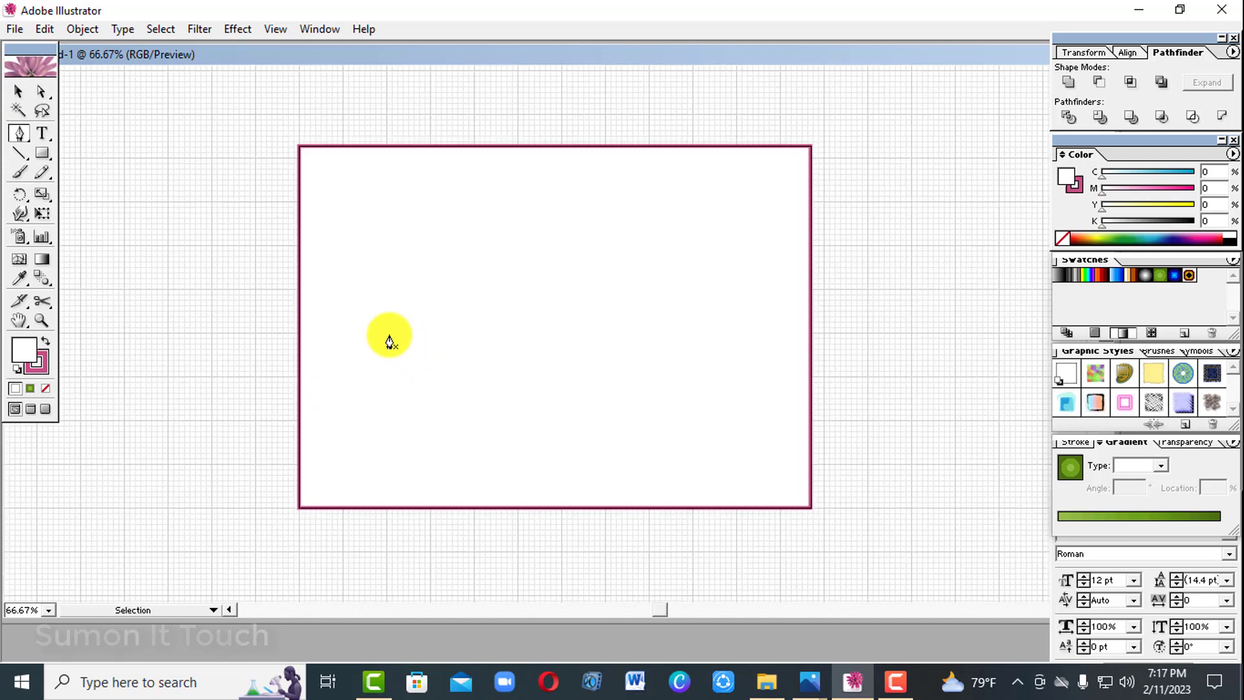
# Move the white rectangle off the artboard to just below its lower edge.
pyautogui.click(22, 96)
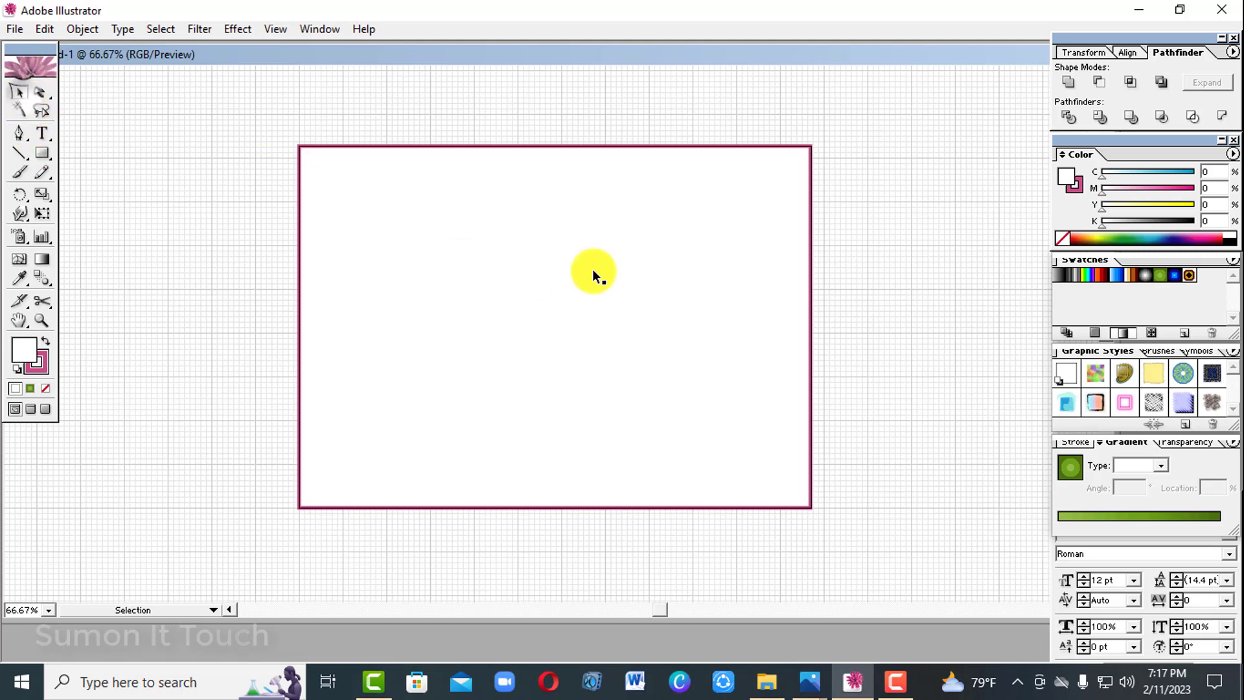
pyautogui.click(586, 262)
pyautogui.moveTo(612, 228); pyautogui.dragTo(592, 616)
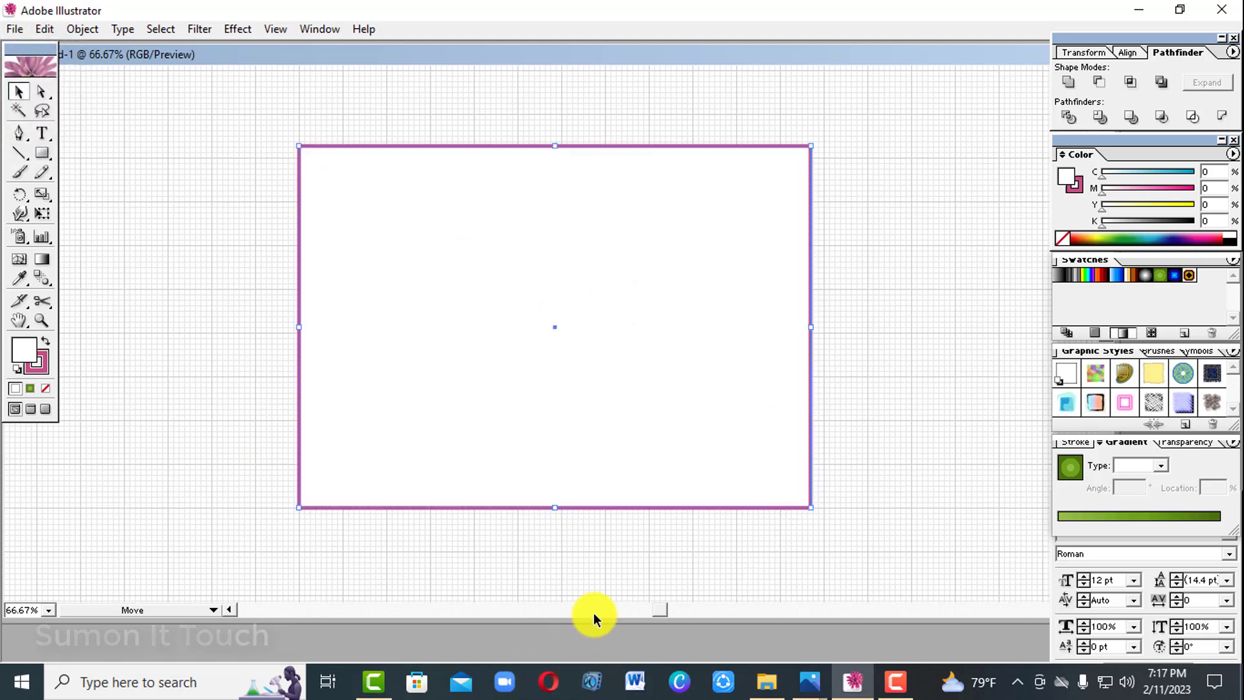
pyautogui.moveTo(590, 285); pyautogui.dragTo(639, 671)
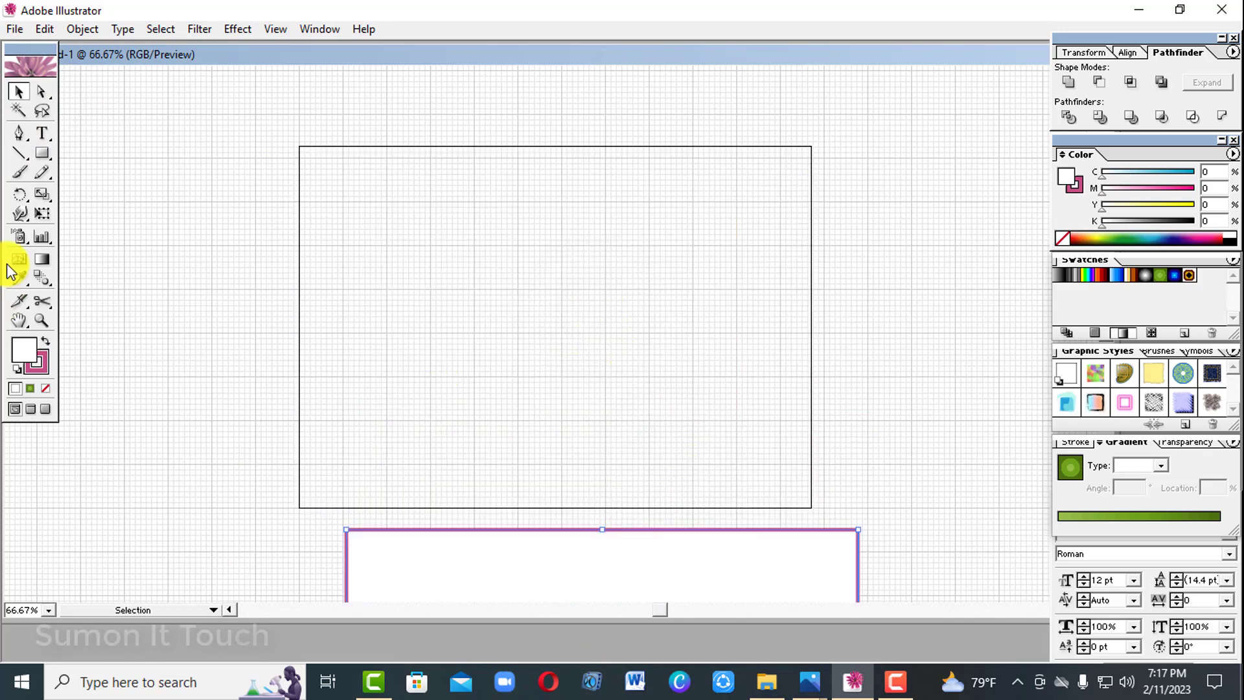
# Draw a closed, upright leaf shape near the artboard's centre with the Pen tool, using two anchor points joined by outward curves.
pyautogui.click(23, 135)
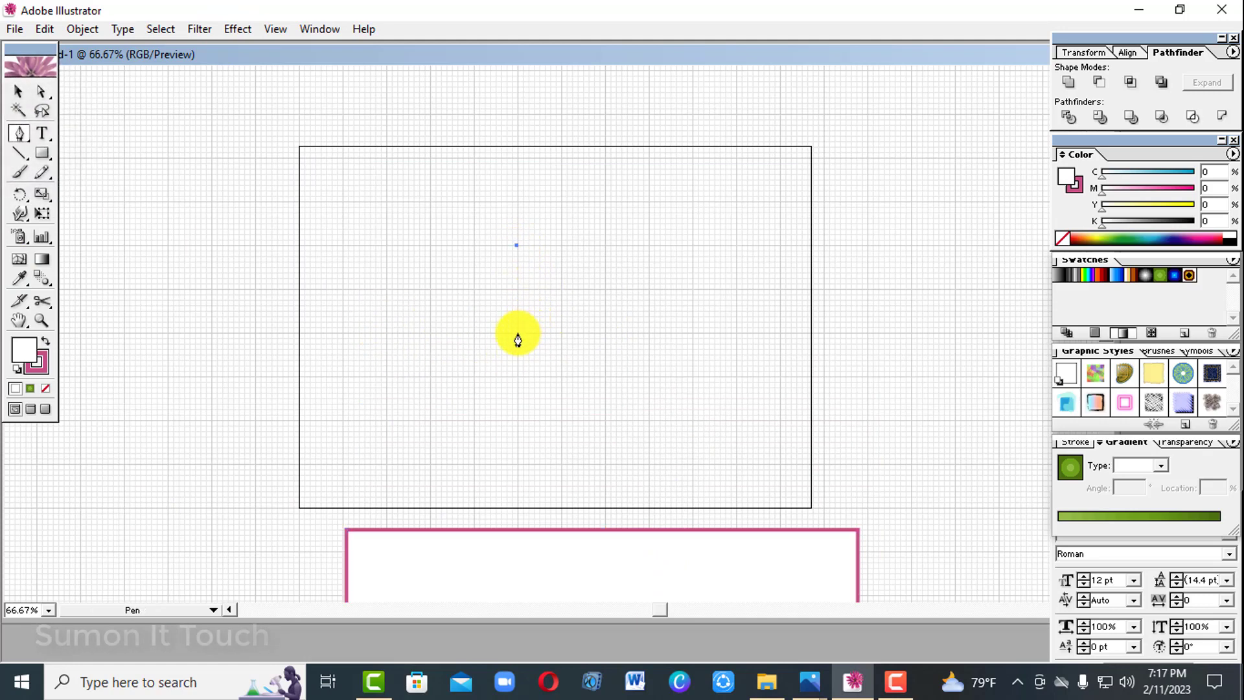
pyautogui.moveTo(518, 340)
pyautogui.mouseDown()
pyautogui.moveTo(501, 412)
pyautogui.moveTo(464, 387)
pyautogui.moveTo(468, 376)
pyautogui.mouseUp()
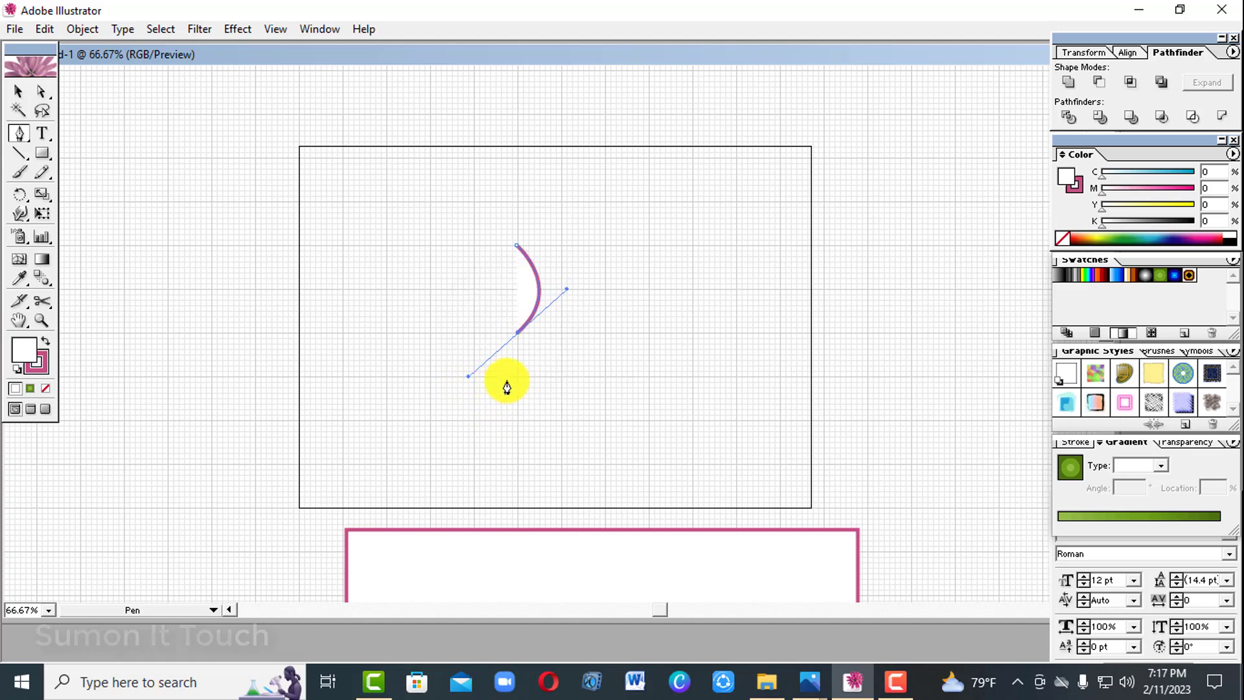
pyautogui.press('alt')
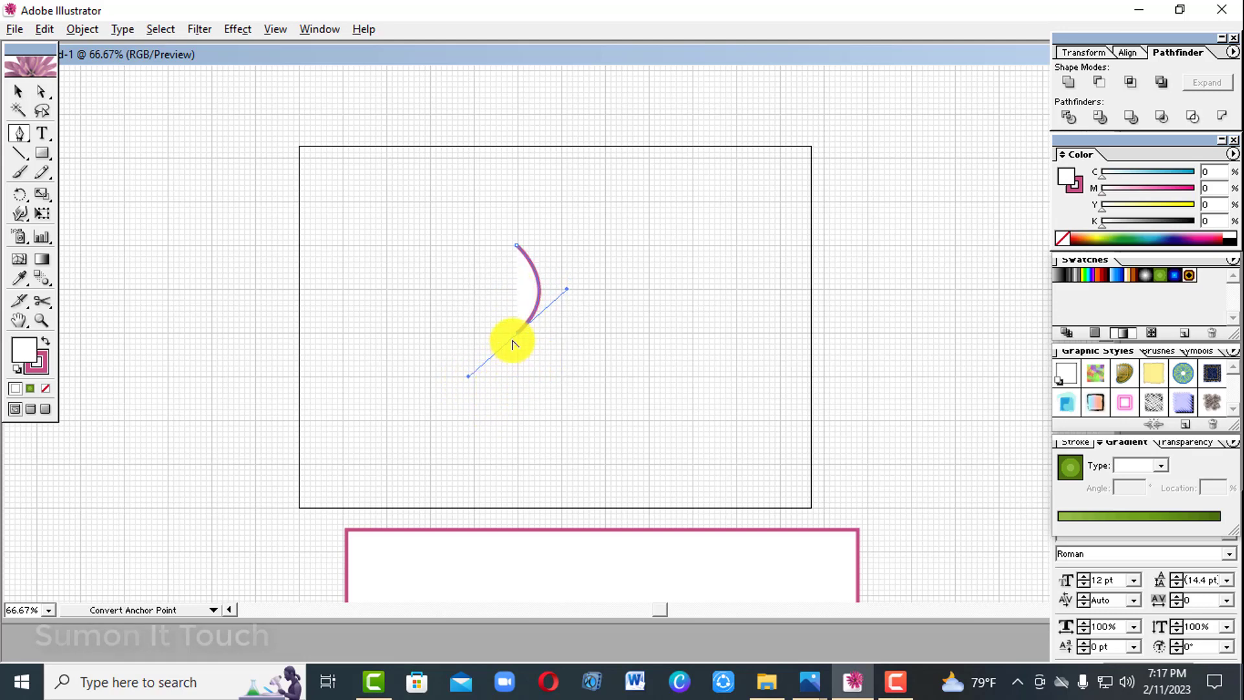
pyautogui.click(518, 334)
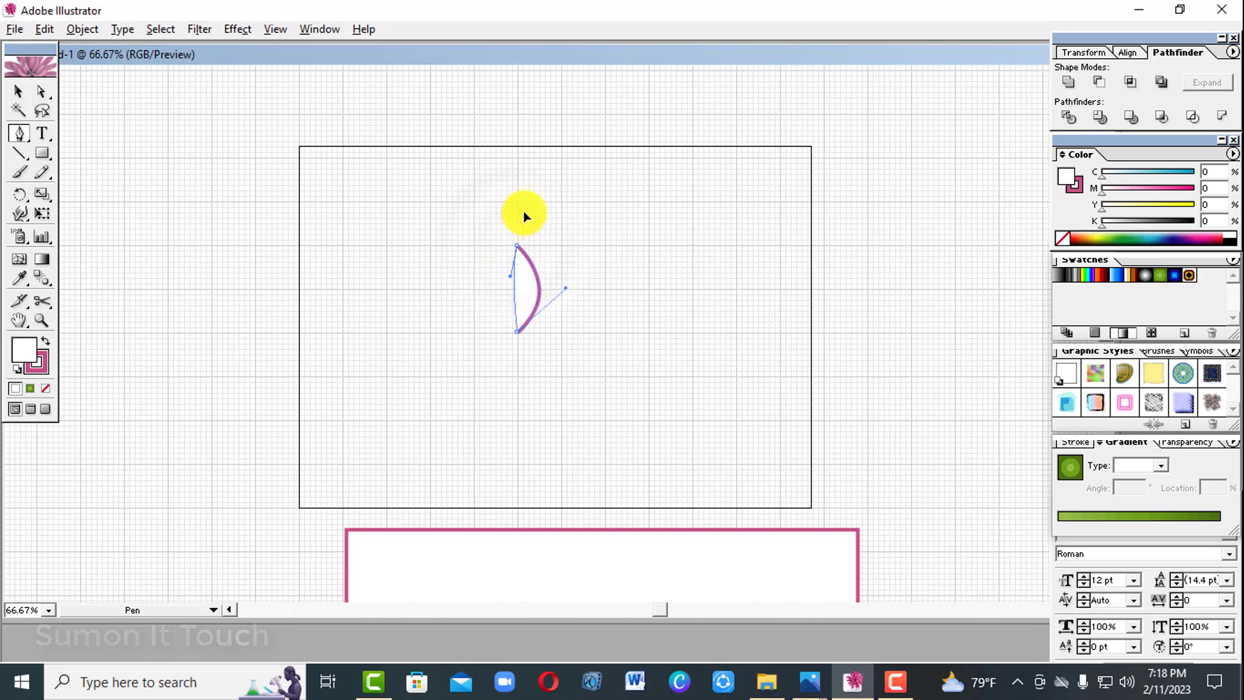
pyautogui.moveTo(545, 172); pyautogui.dragTo(564, 194)
pyautogui.click(19, 94)
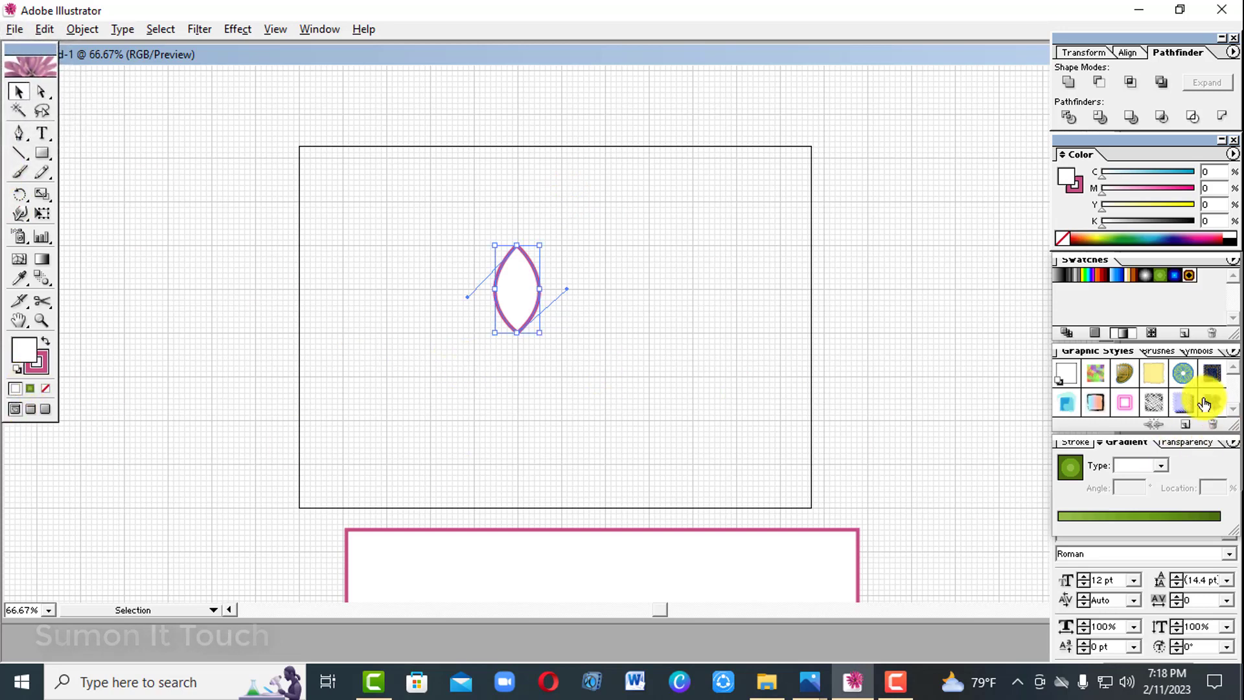
# Fill the leaf shape with solid green (C 91.76, M 0, Y 100, K 0), remove its stroke and deselect it.
pyautogui.click(1133, 528)
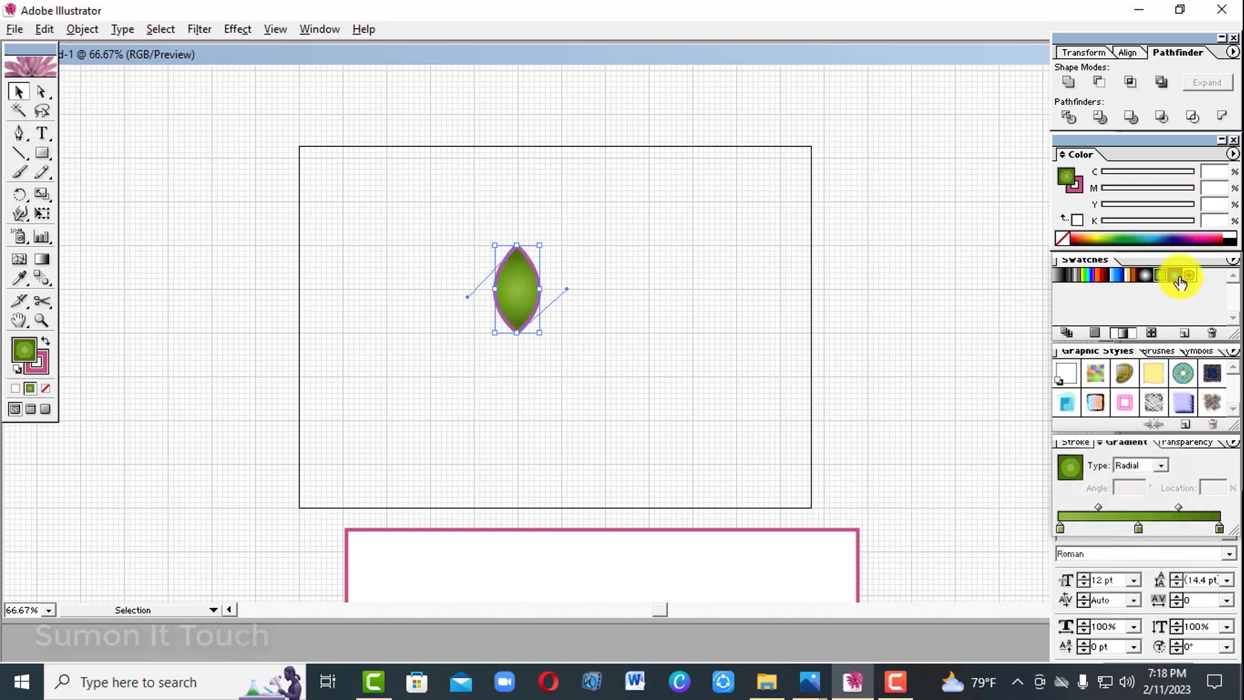
pyautogui.click(1128, 234)
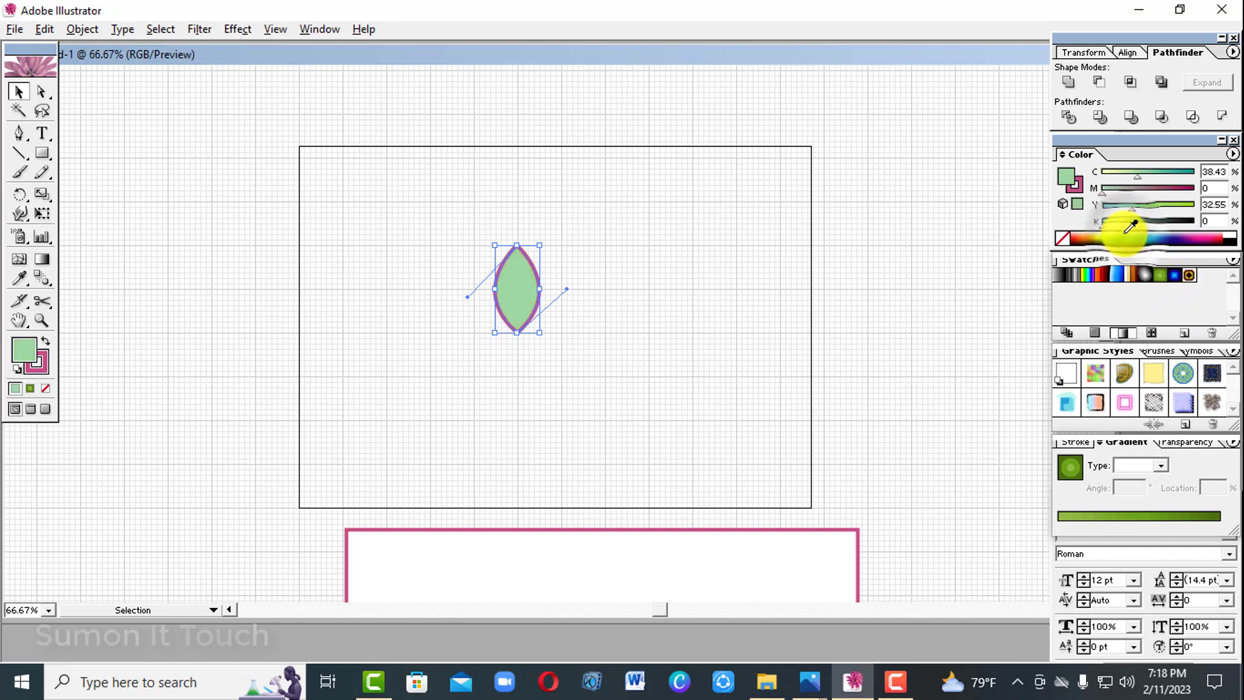
pyautogui.click(1126, 237)
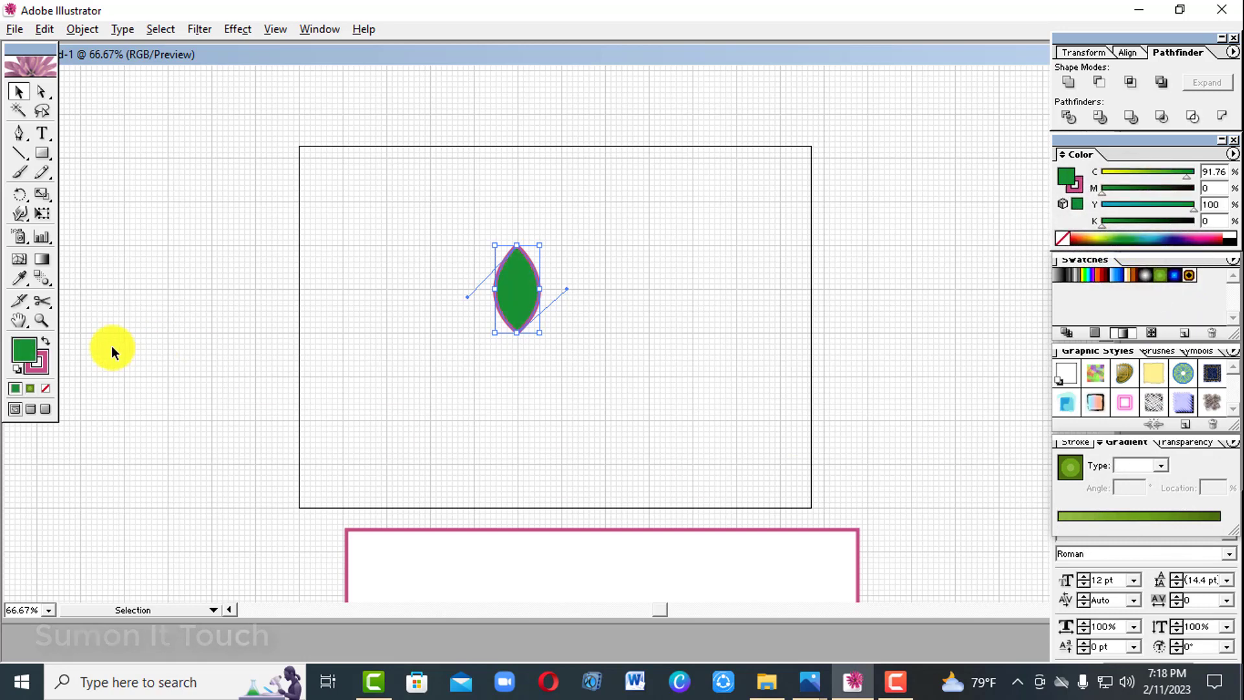
pyautogui.click(41, 362)
pyautogui.click(45, 388)
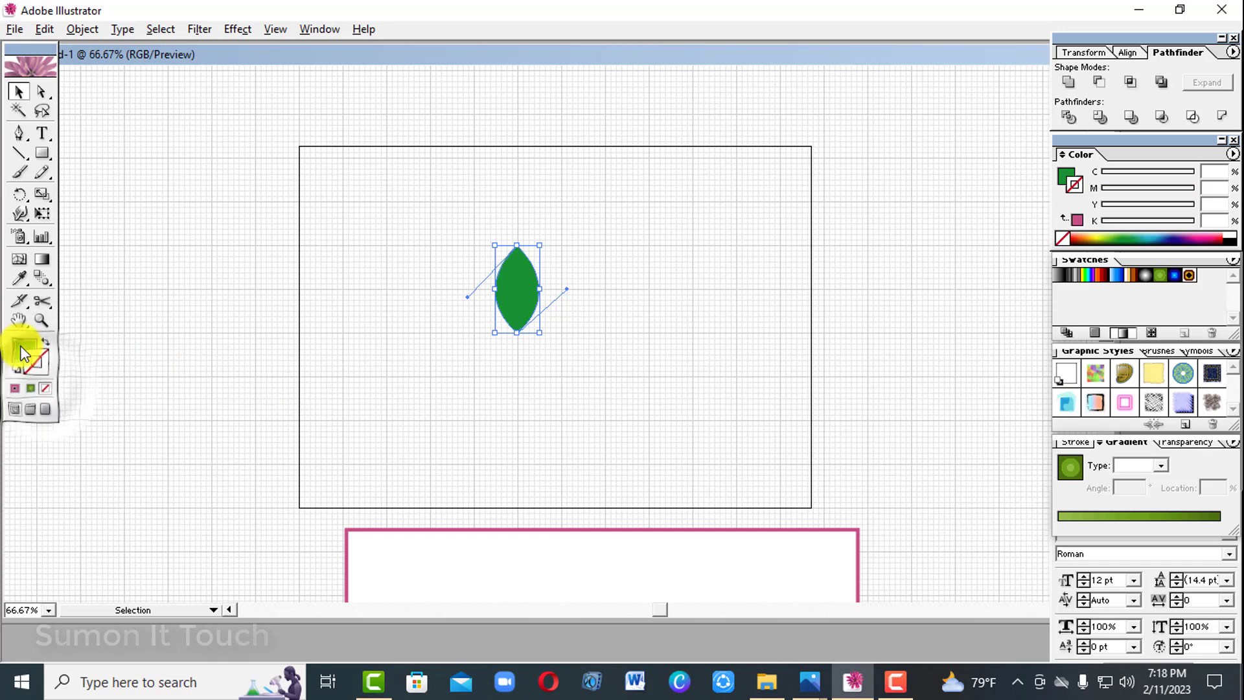
pyautogui.click(20, 349)
pyautogui.click(420, 400)
# Rotate a copy of the leaf clockwise about its lower tip and repeat the transformation to make a fan of five petals.
pyautogui.click(509, 285)
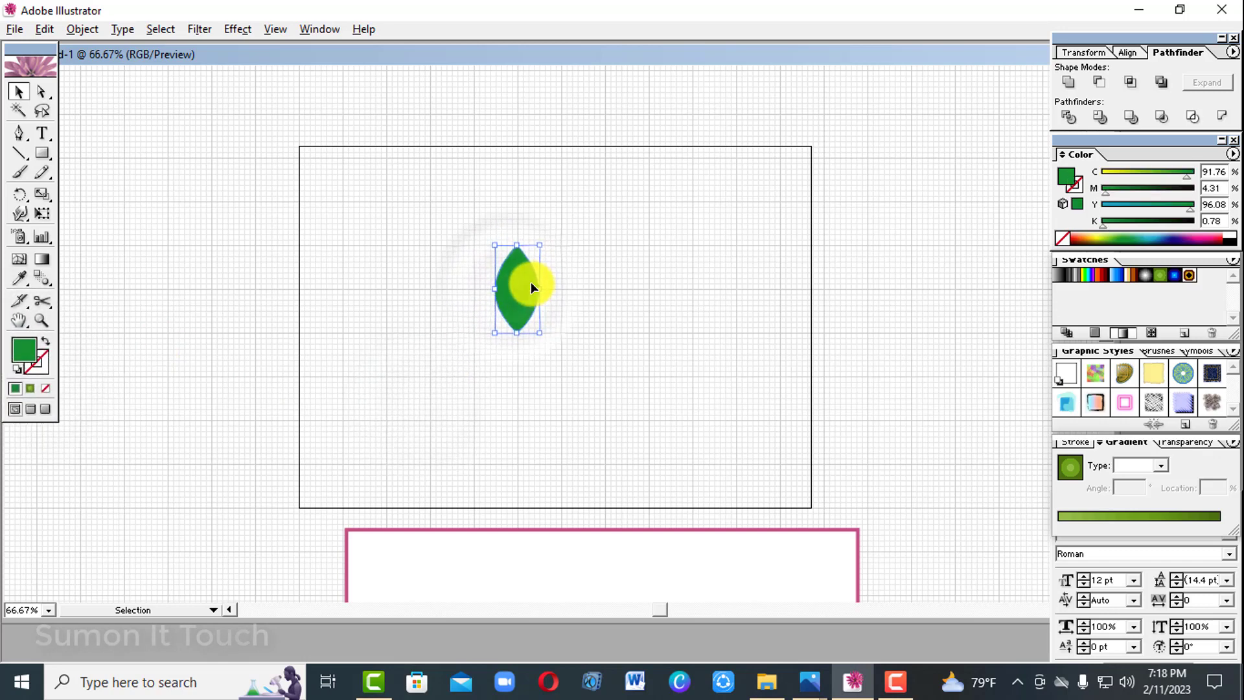
pyautogui.click(20, 195)
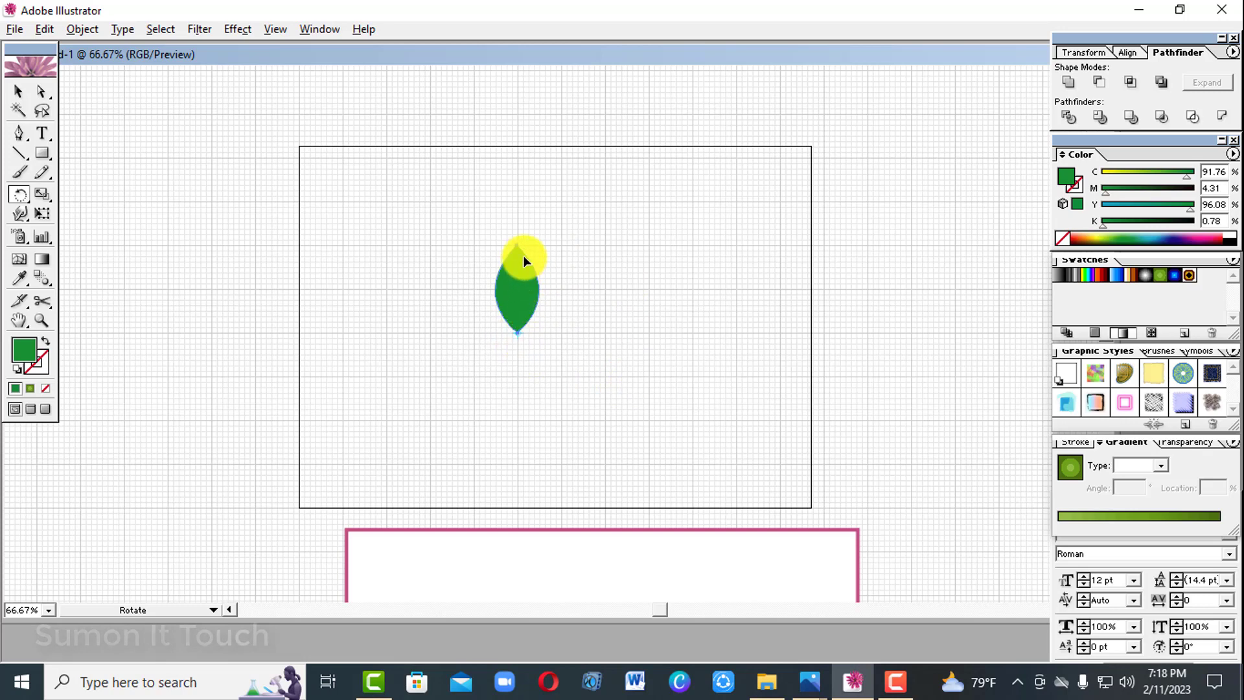
pyautogui.moveTo(531, 259); pyautogui.dragTo(558, 268)
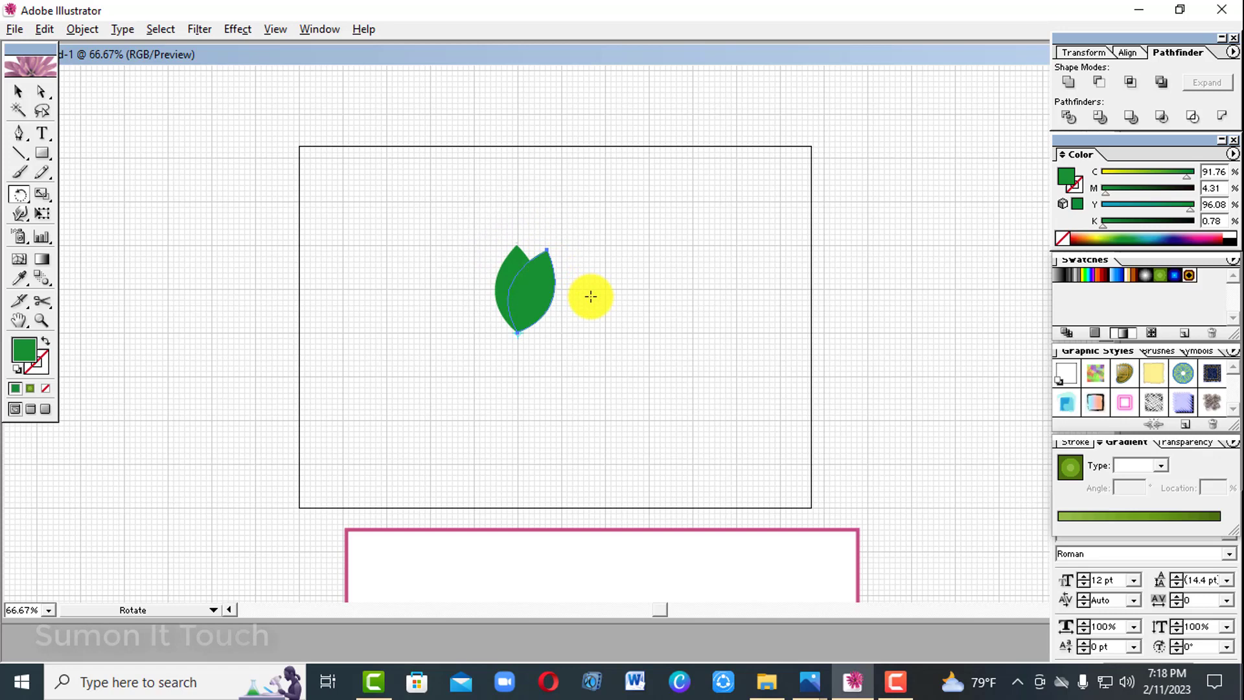
pyautogui.hotkey('ctrl', 'd')
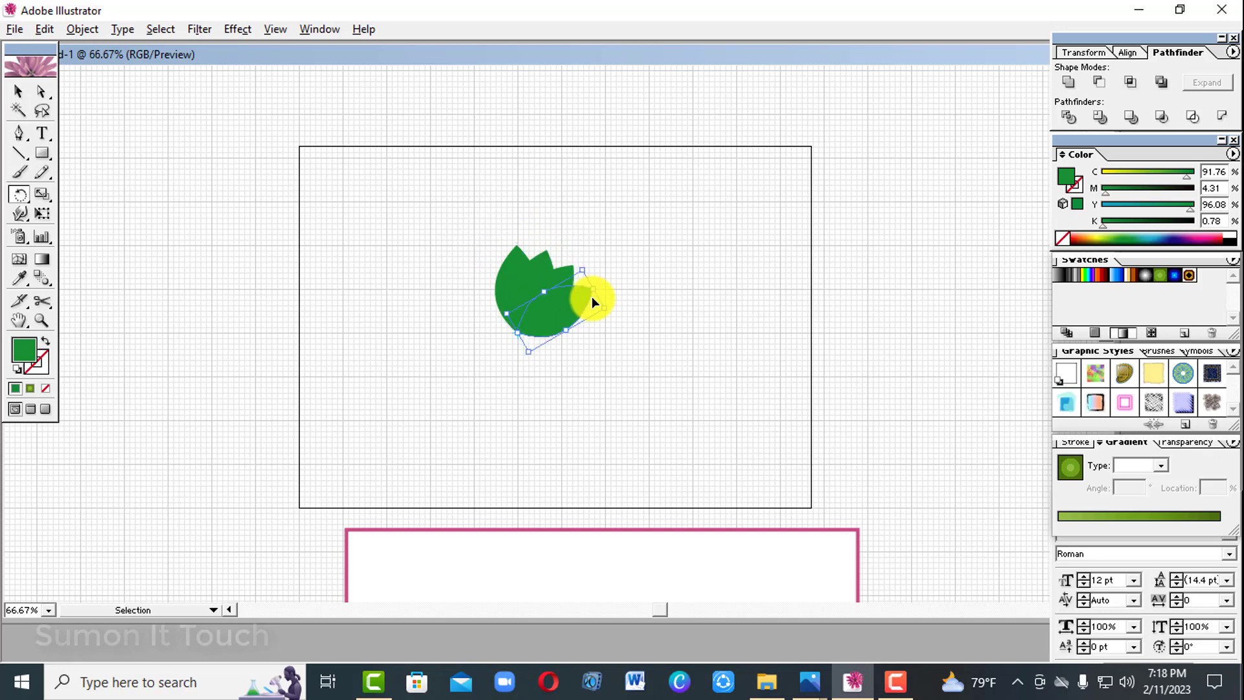
pyautogui.hotkey('ctrl', 'd')
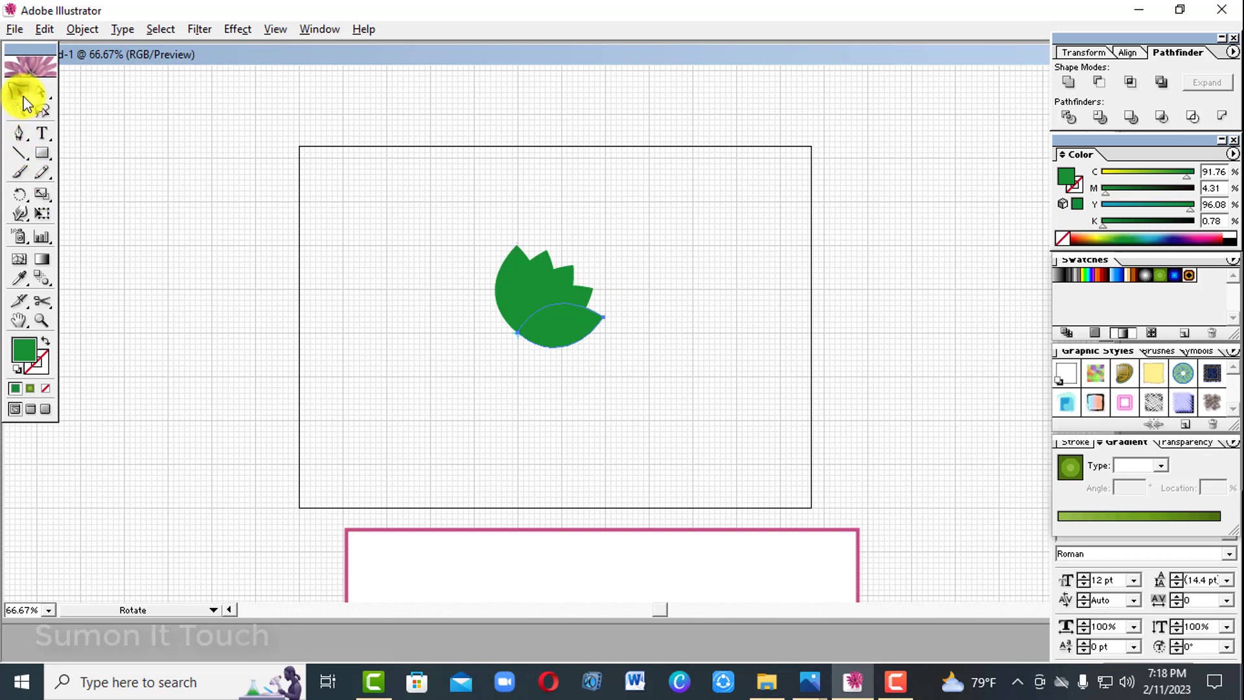
# Rotate all five petals together counterclockwise until the middle petal points straight up, and deselect them.
pyautogui.click(20, 93)
pyautogui.moveTo(371, 272); pyautogui.dragTo(623, 337)
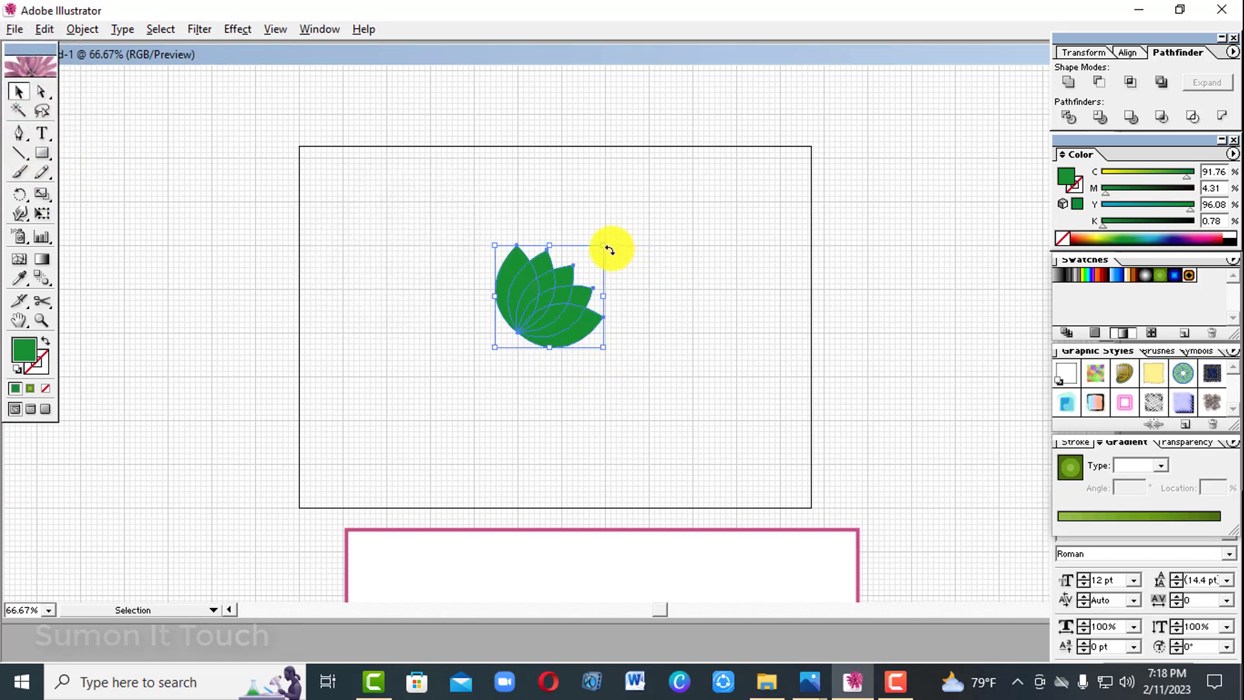
pyautogui.moveTo(609, 250); pyautogui.dragTo(539, 161)
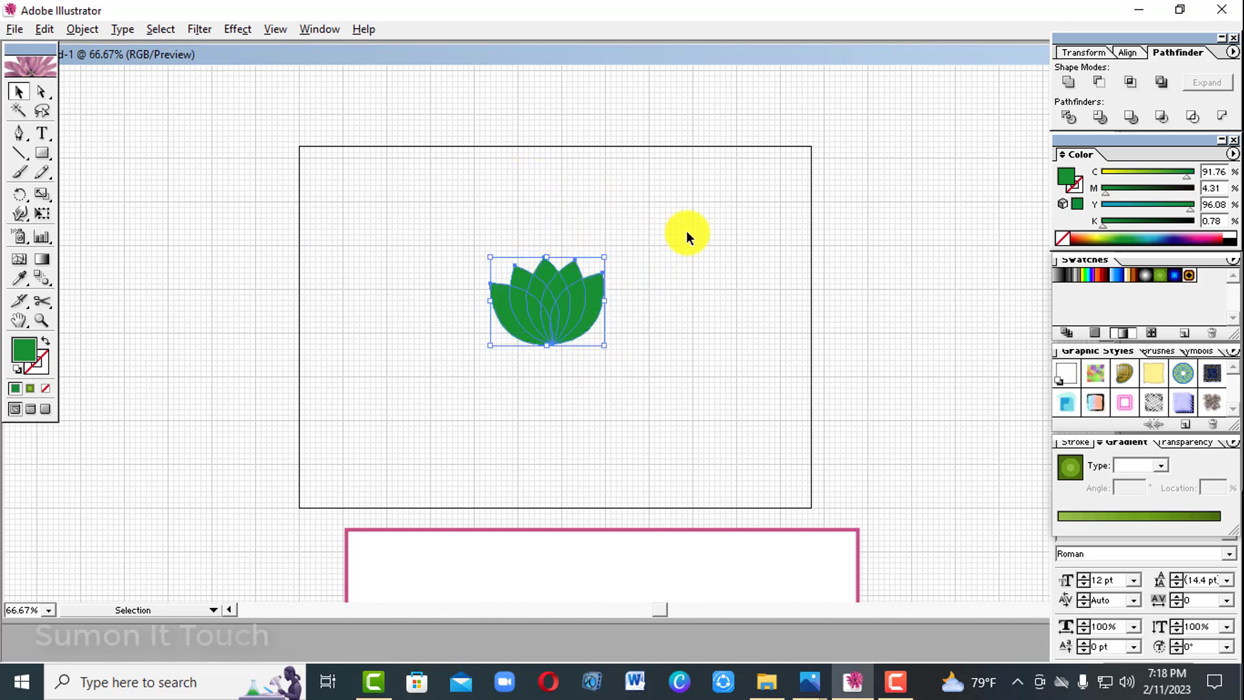
pyautogui.click(648, 267)
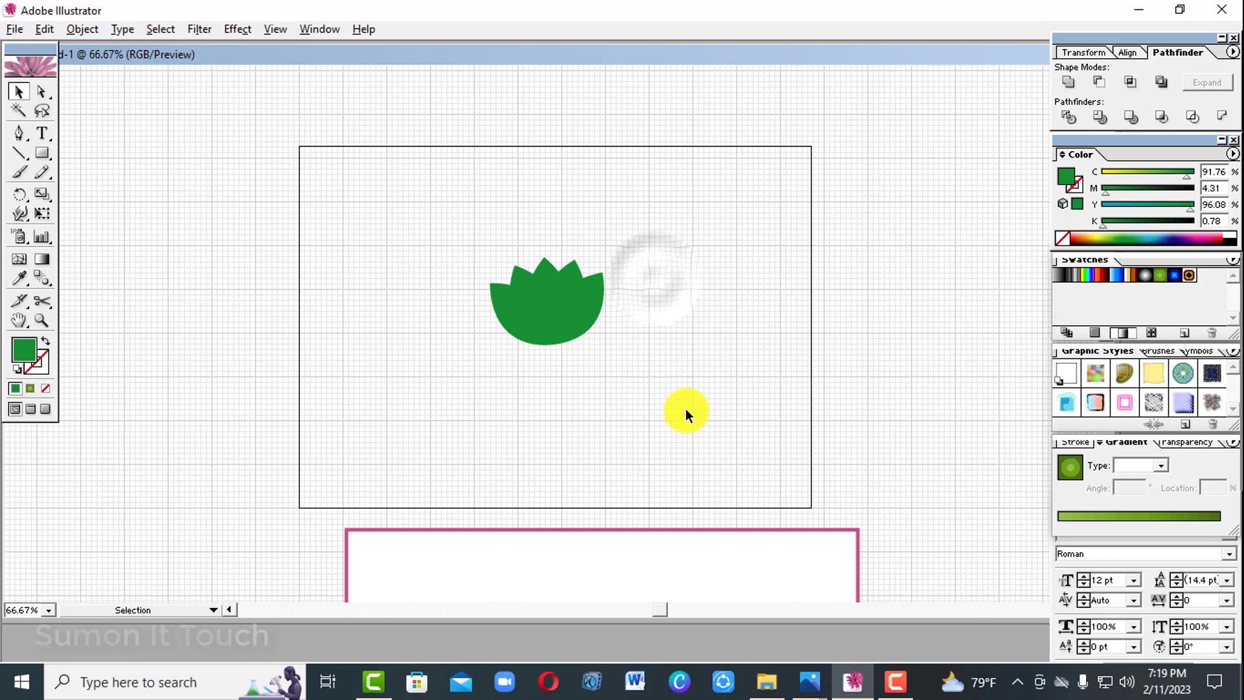
pyautogui.click(585, 394)
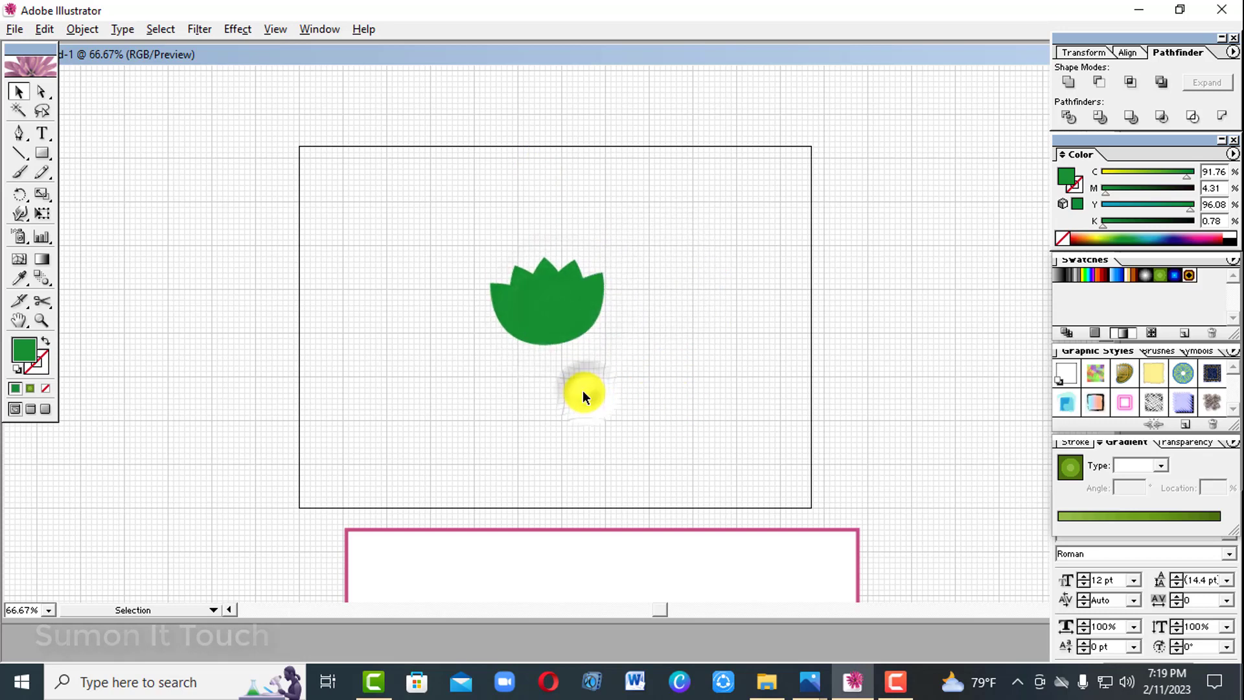
# Fill the petal immediately right of the middle one with light green (C 30.59, M 0, Y 81.57, K 0).
pyautogui.moveTo(434, 227); pyautogui.dragTo(553, 295)
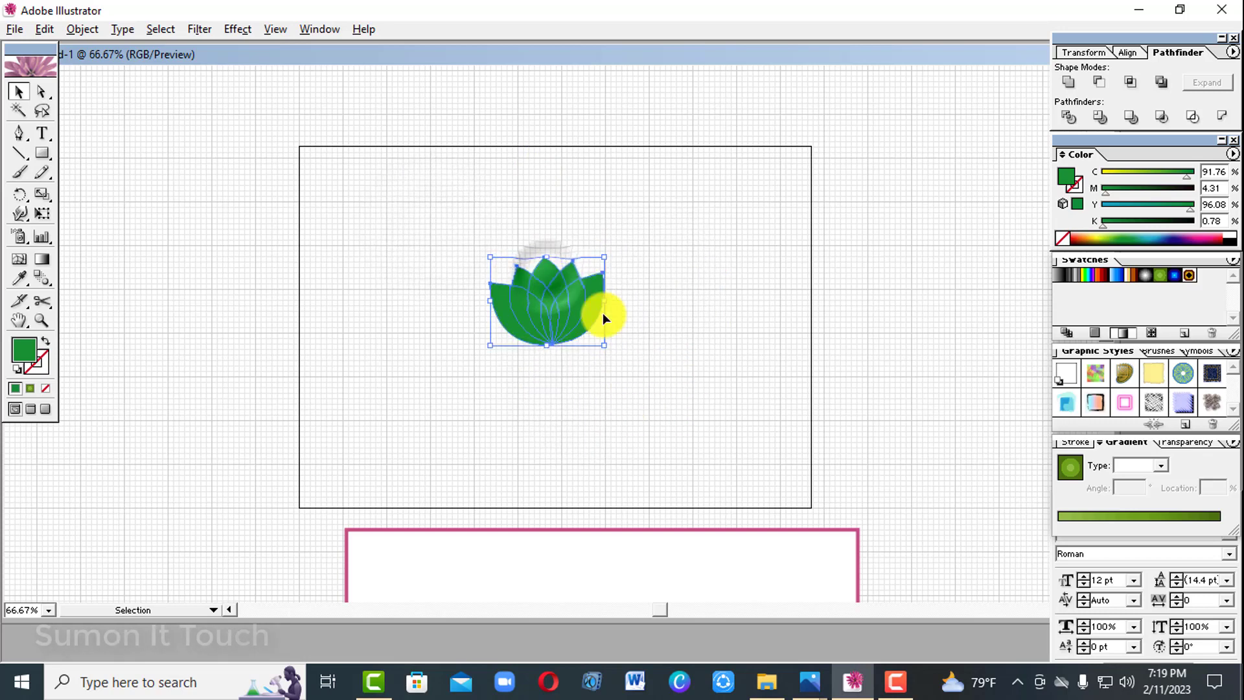
pyautogui.click(721, 364)
pyautogui.click(557, 299)
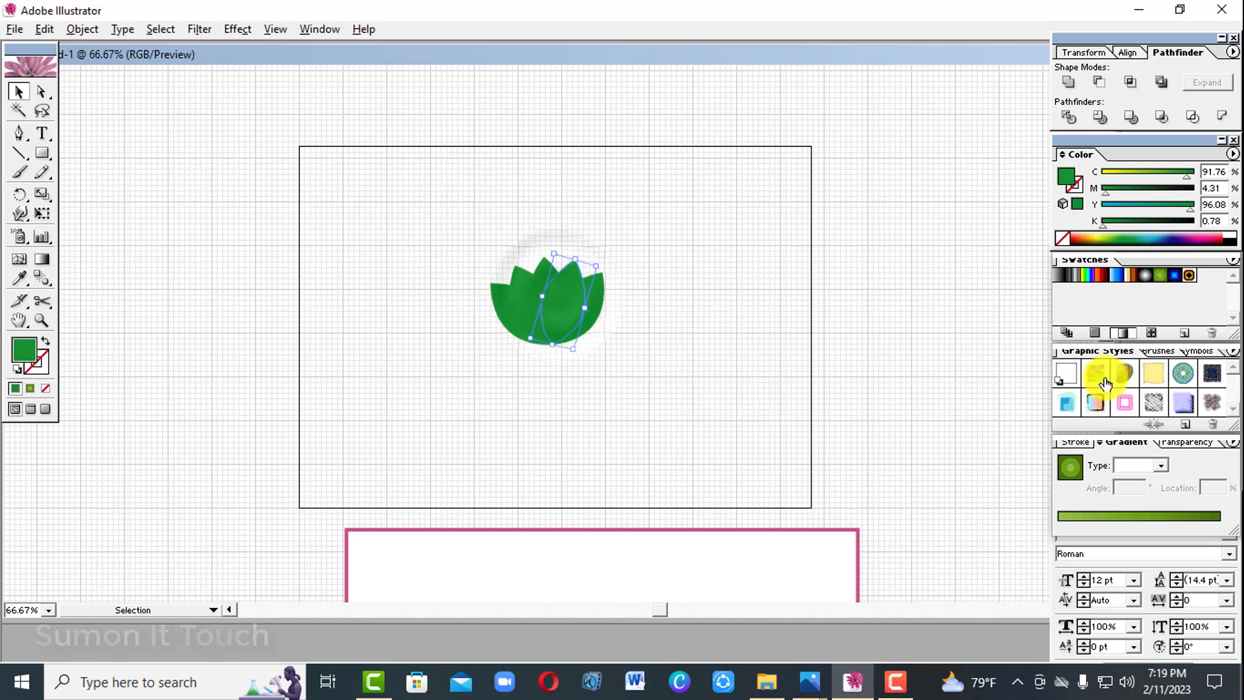
pyautogui.click(1109, 235)
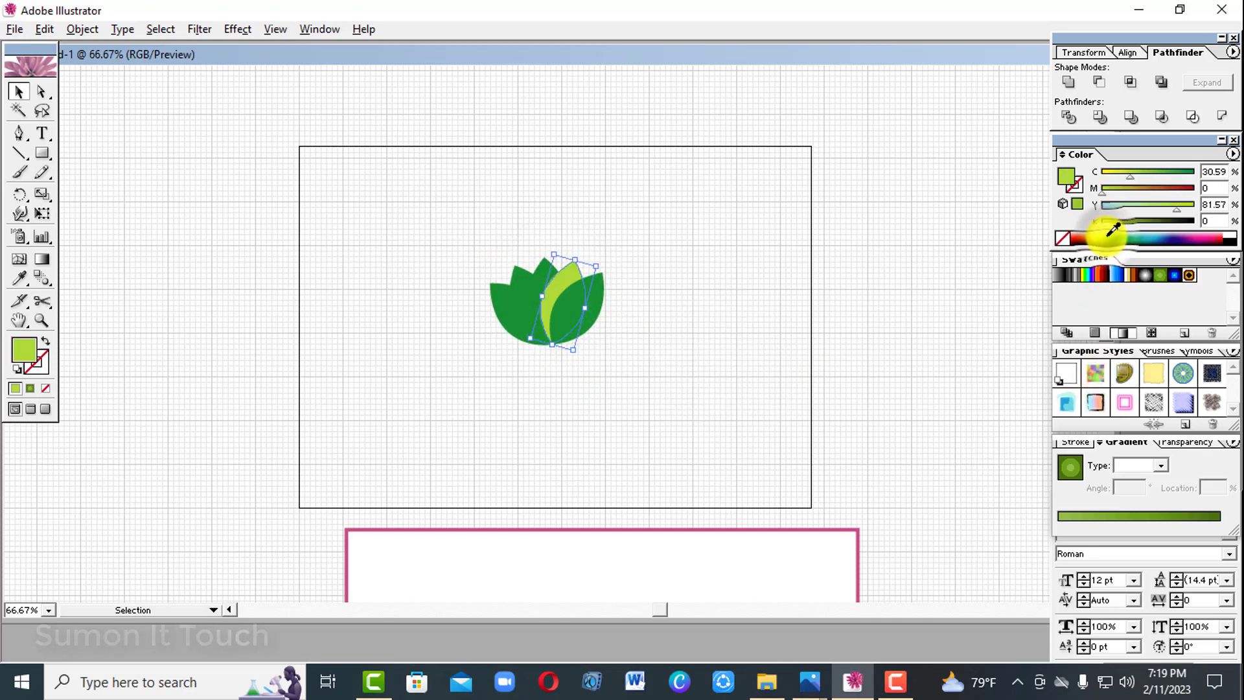
# Fill the petal immediately left of the middle one with purple (C 41.57, M 93.73, Y 0, K 0).
pyautogui.click(521, 284)
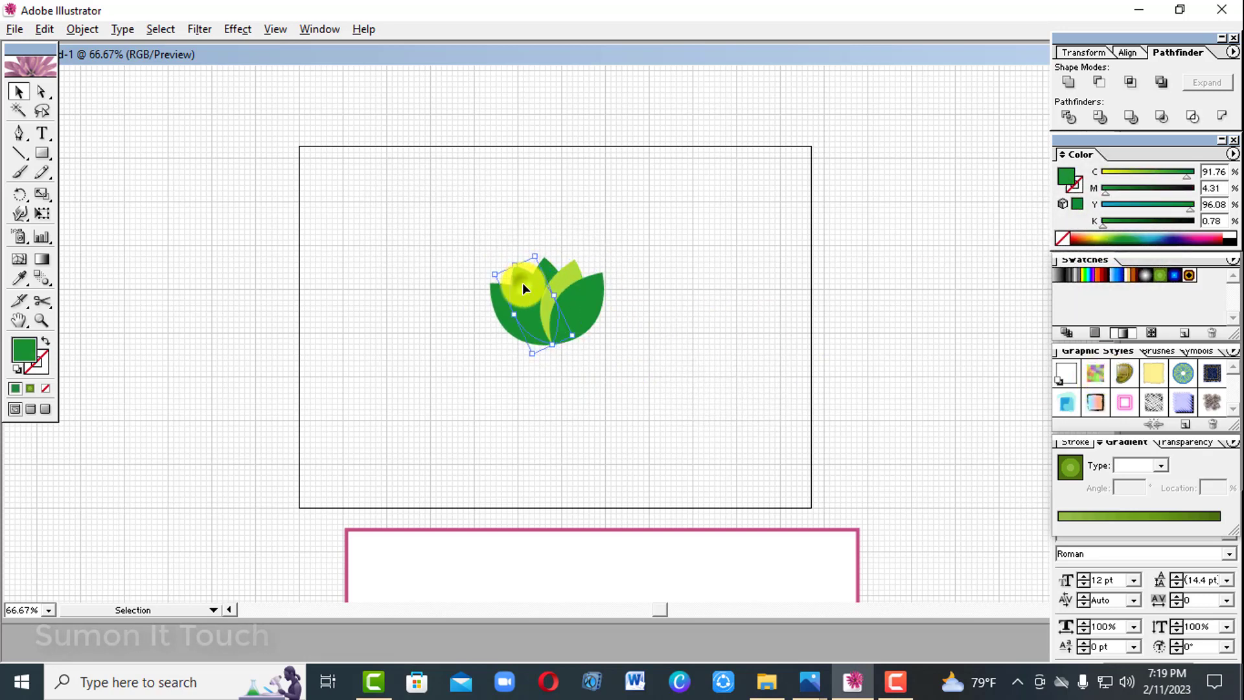
pyautogui.click(1137, 205)
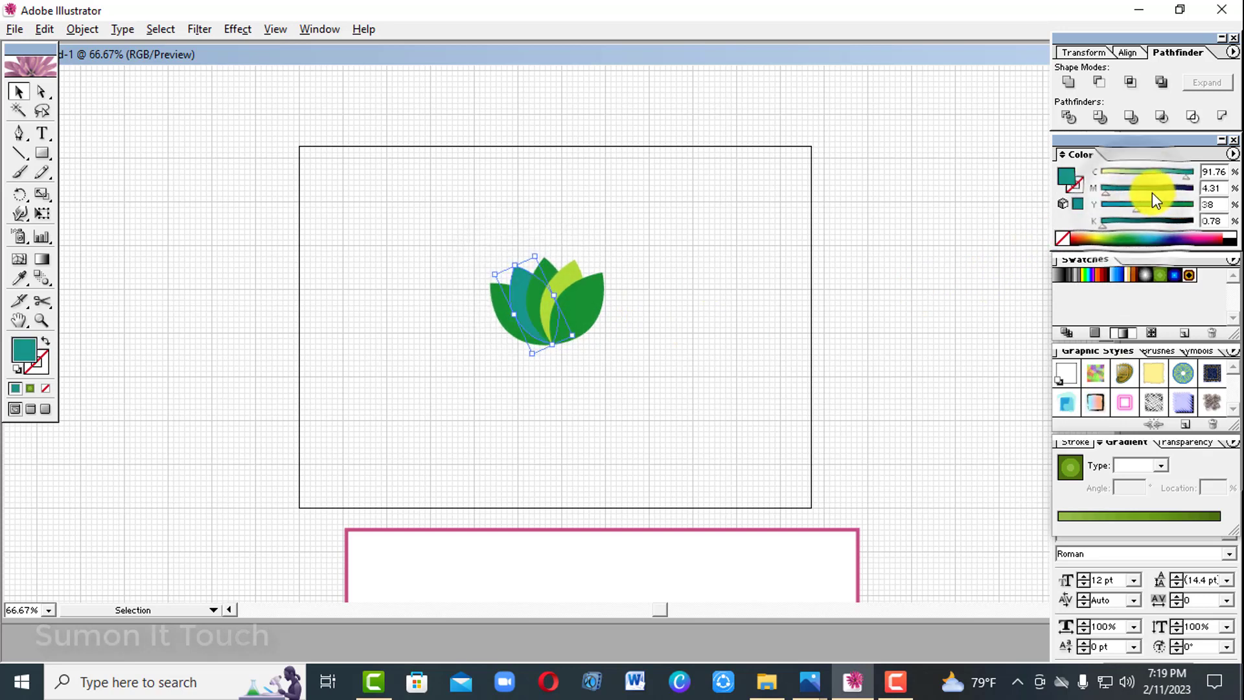
pyautogui.moveTo(1175, 237); pyautogui.dragTo(1195, 238)
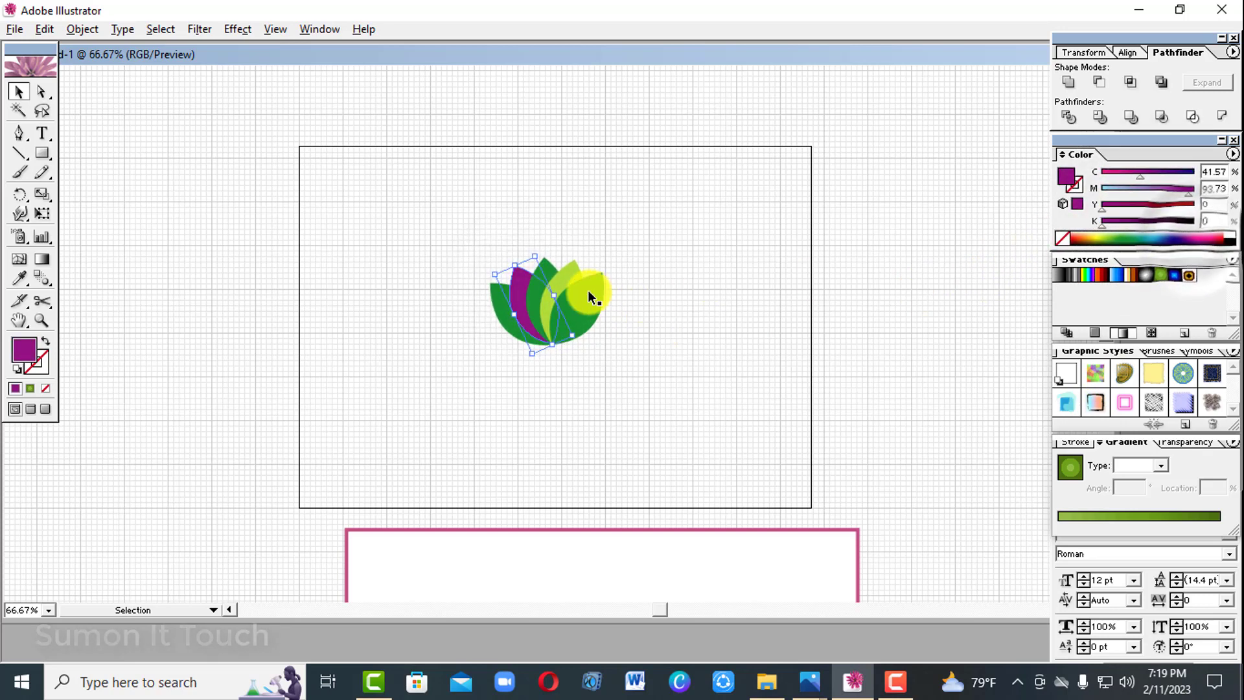
# Fill the rightmost petal with dark blue (C 95.69, M 76.08, Y 10.2, K 2.35) and deselect it.
pyautogui.click(594, 327)
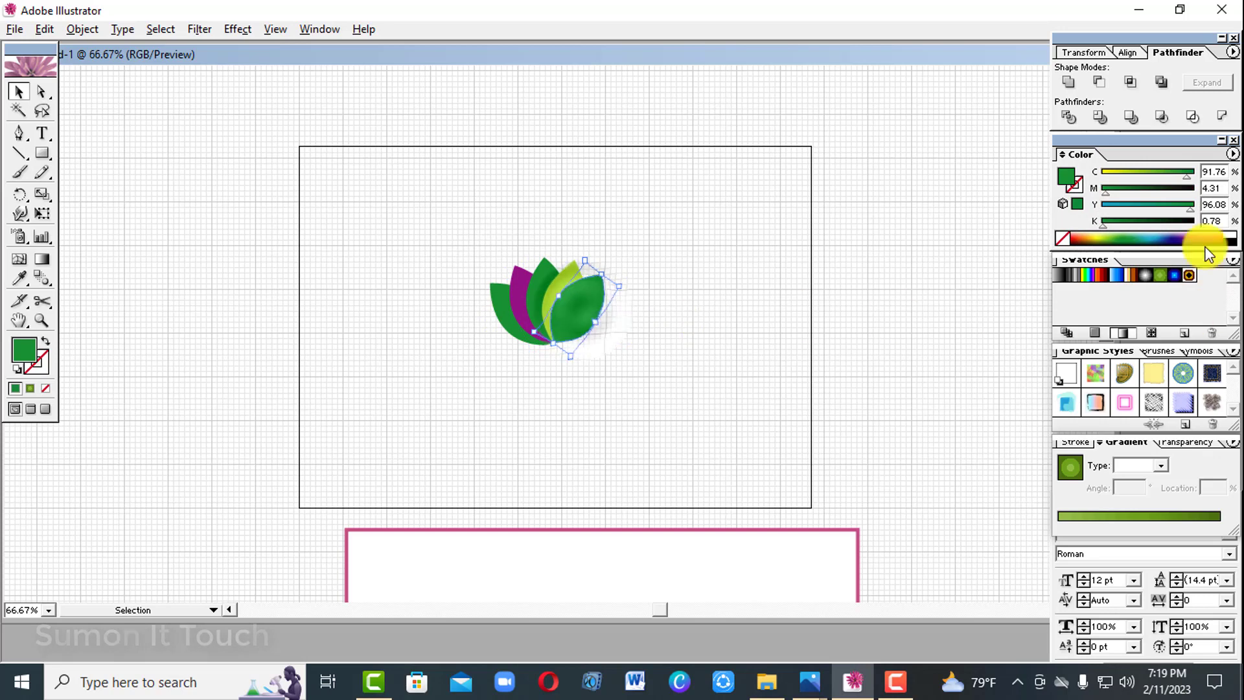
pyautogui.click(1171, 238)
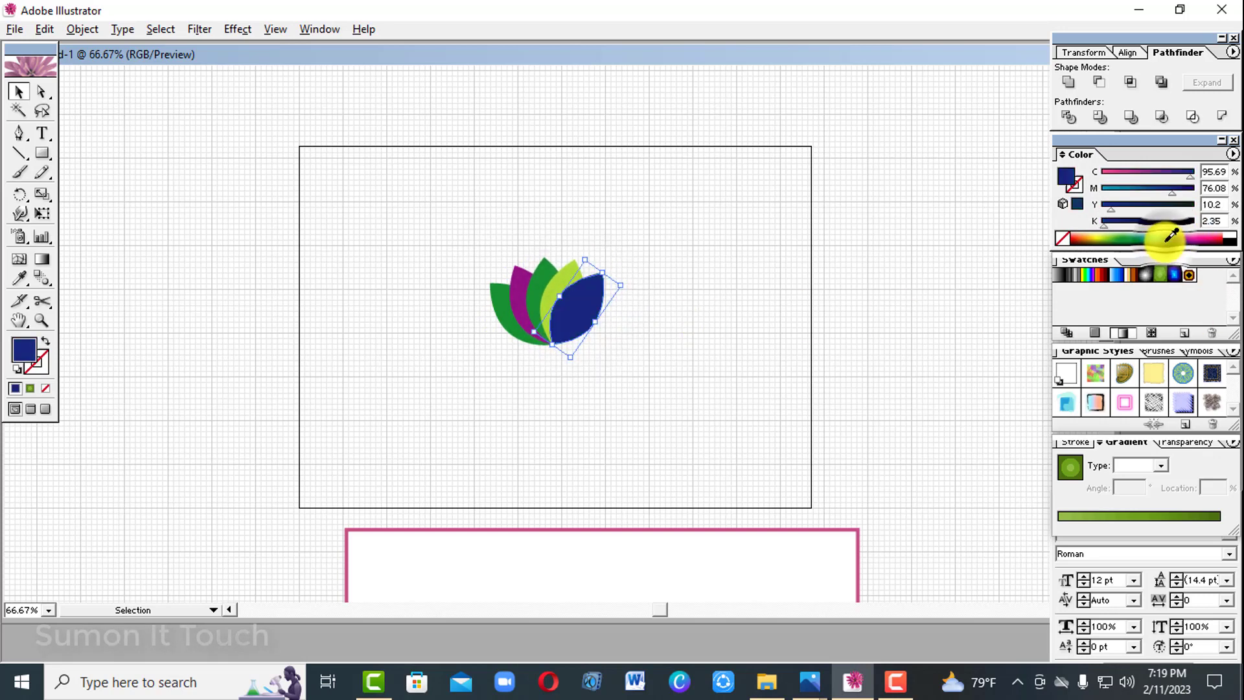
pyautogui.click(757, 337)
# Group all five petals of the flower into one object.
pyautogui.moveTo(439, 287); pyautogui.dragTo(717, 426)
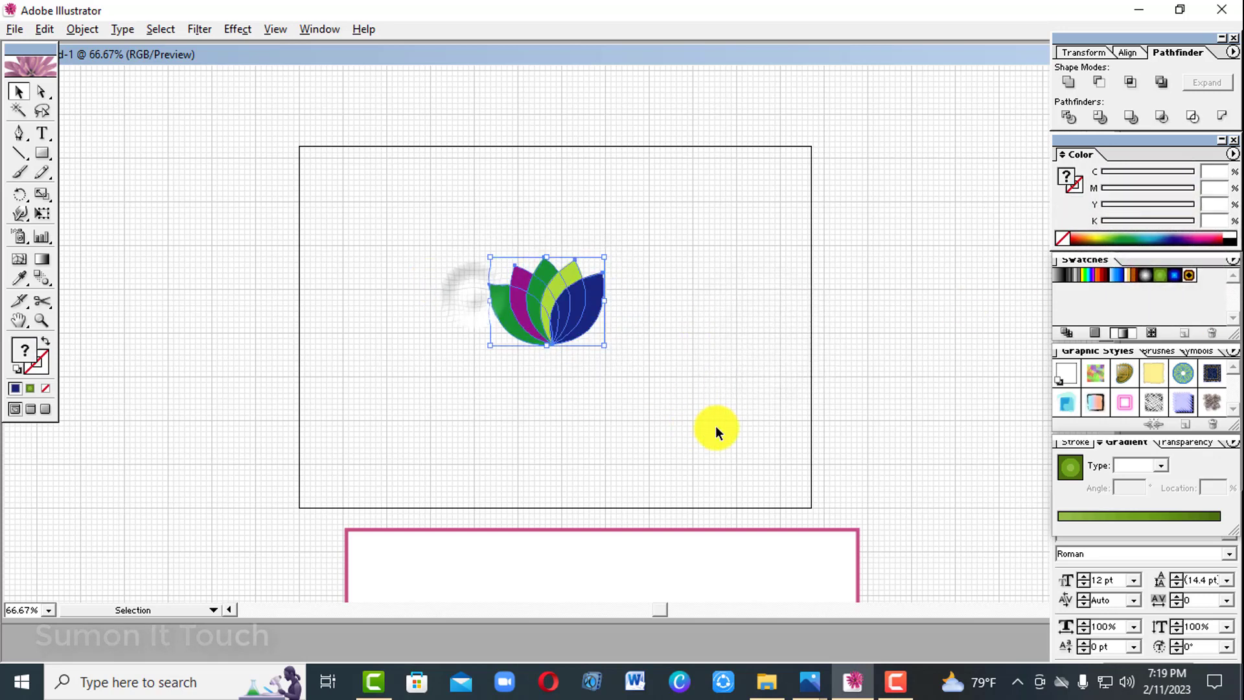
pyautogui.click(757, 381)
pyautogui.moveTo(418, 249); pyautogui.dragTo(697, 414)
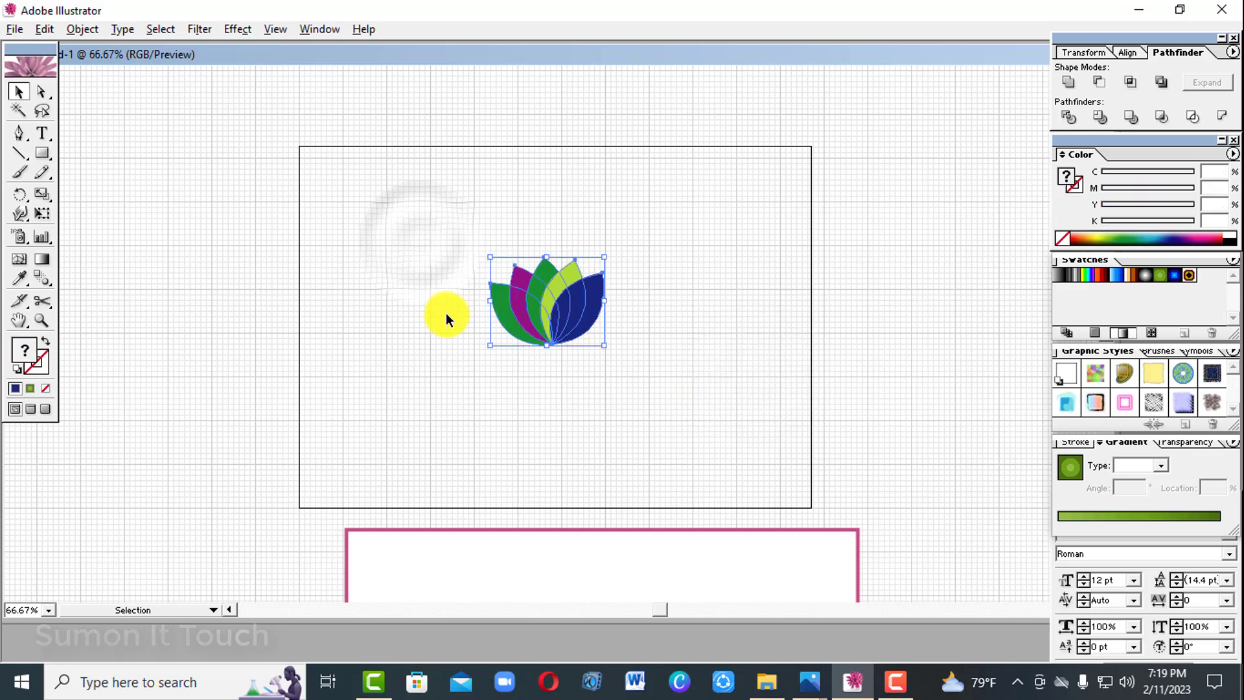
pyautogui.rightClick(561, 291)
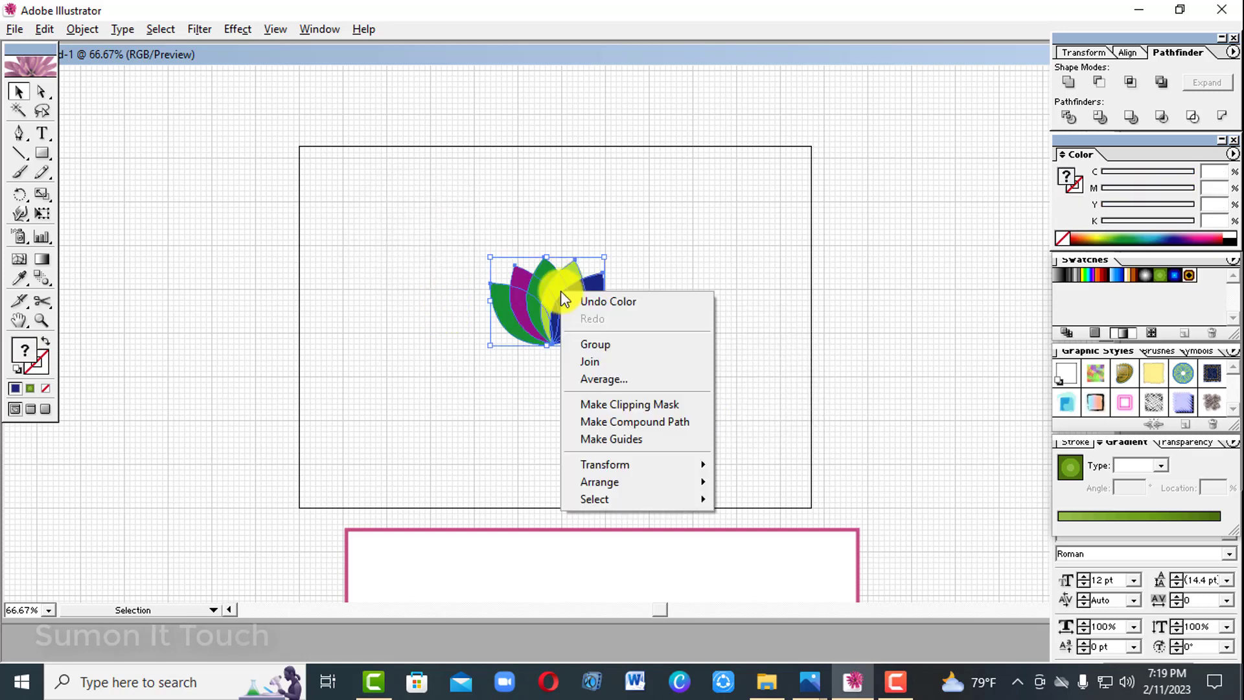
pyautogui.click(617, 341)
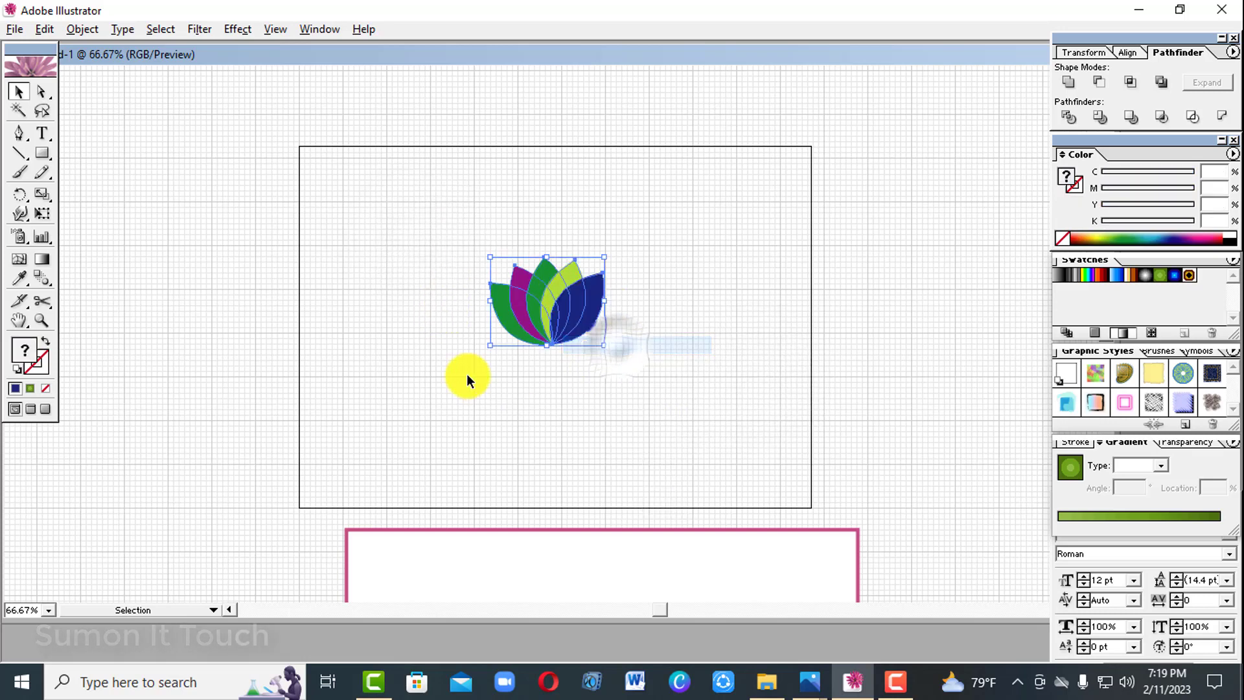
# Draw a vertical stem with the Line Segment tool from the petals' shared lower tip down towards the artboard's lower edge.
pyautogui.click(18, 162)
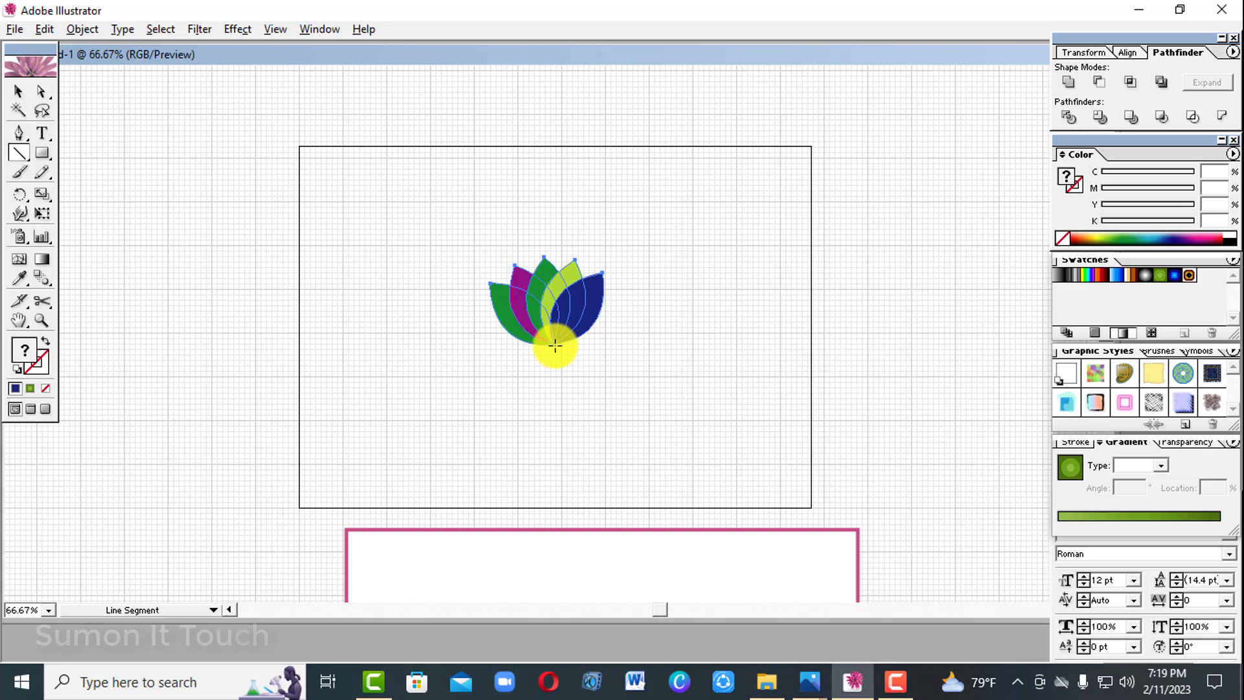
pyautogui.moveTo(555, 346); pyautogui.dragTo(556, 377)
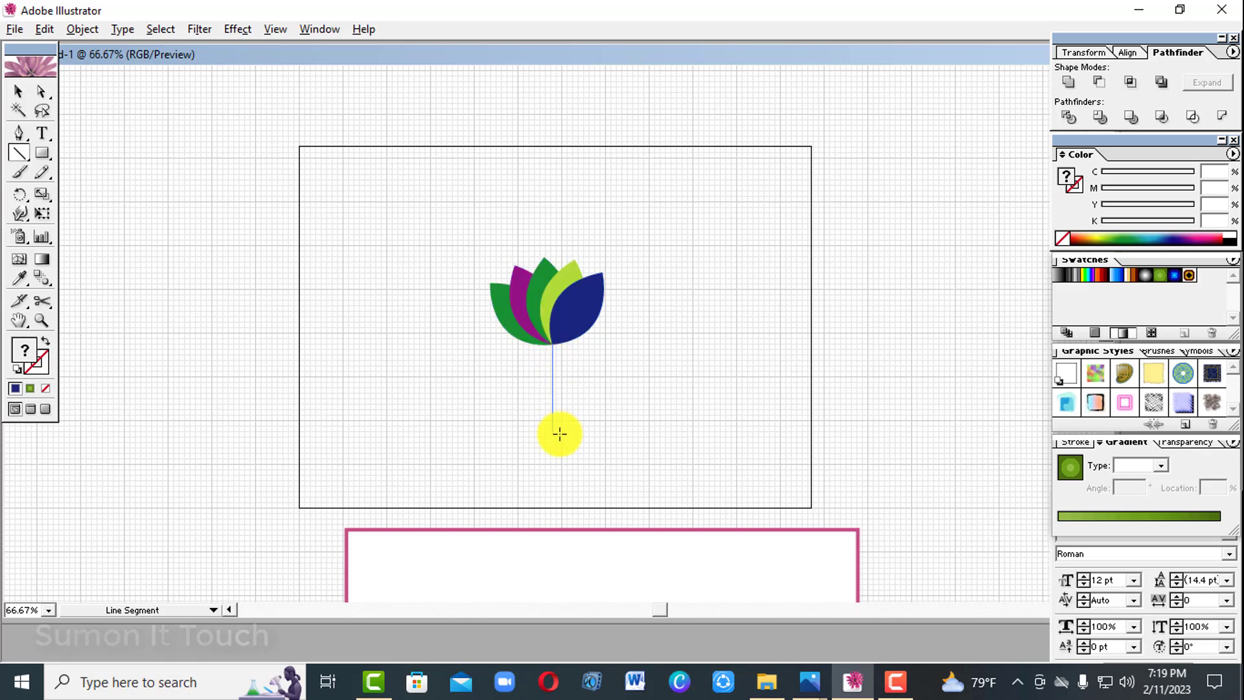
pyautogui.moveTo(577, 449); pyautogui.dragTo(577, 451)
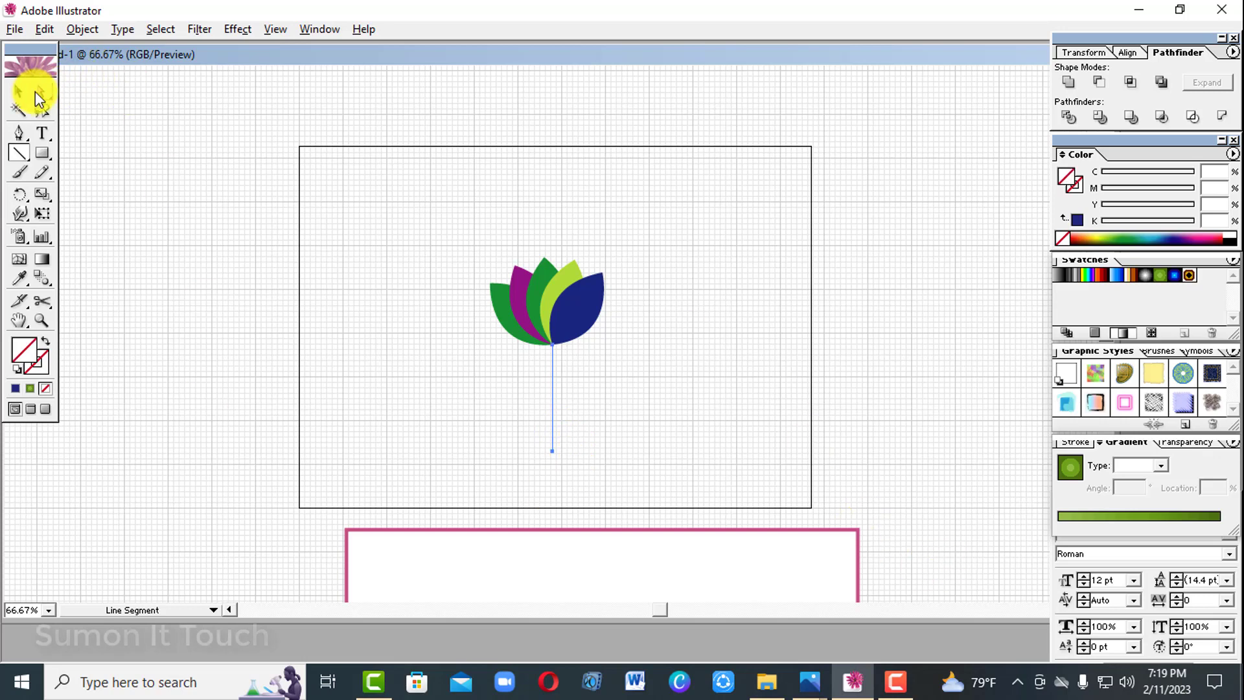
# Colour the stem line's stroke with C 93, M 97.65, Y 0, K 0, leaving its fill as none.
pyautogui.click(29, 94)
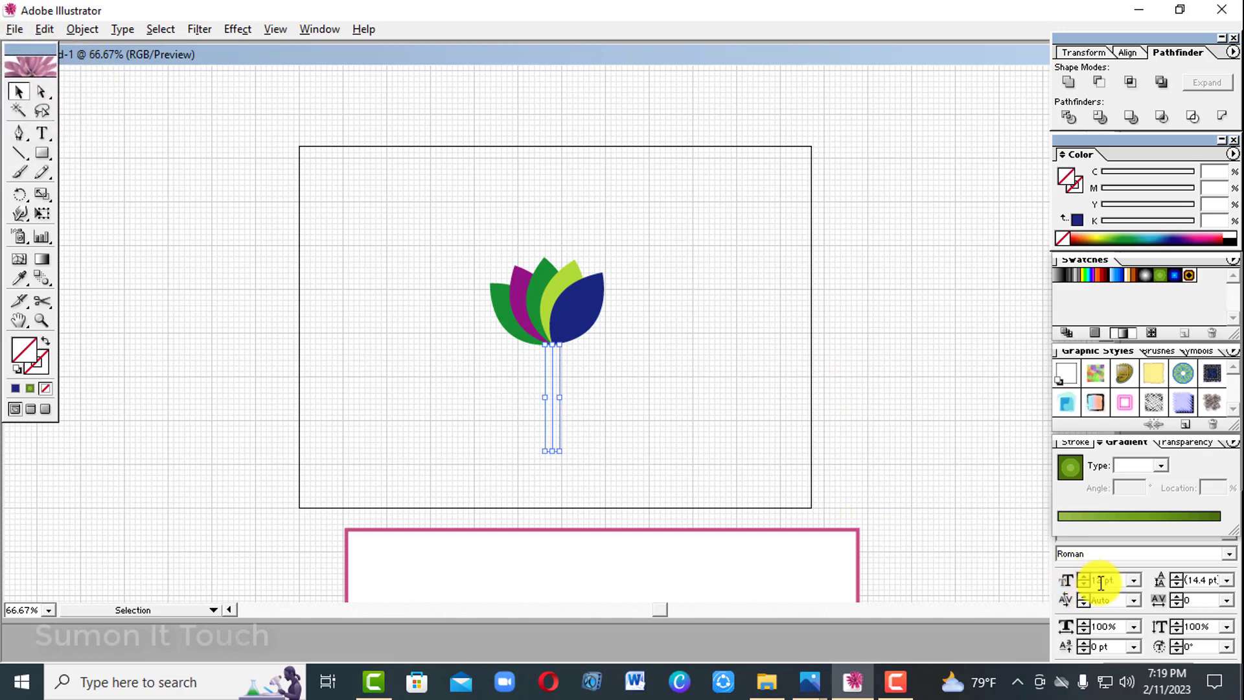
pyautogui.click(1005, 546)
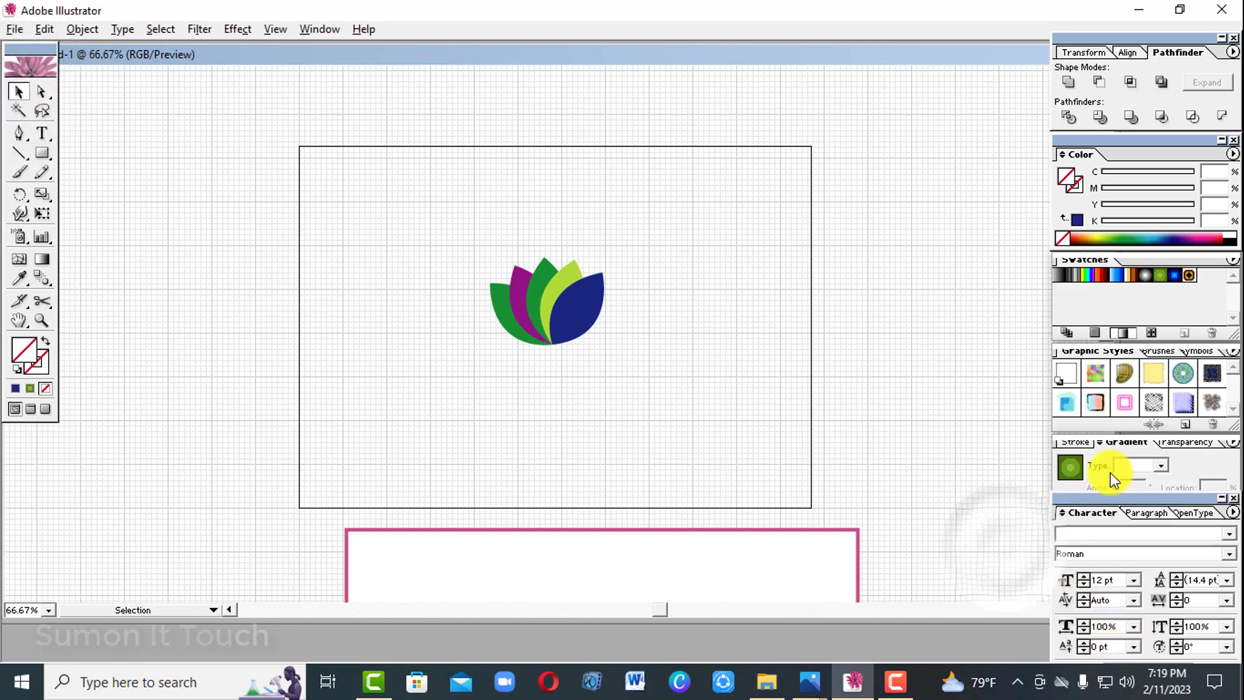
pyautogui.moveTo(506, 372); pyautogui.dragTo(638, 458)
pyautogui.click(39, 366)
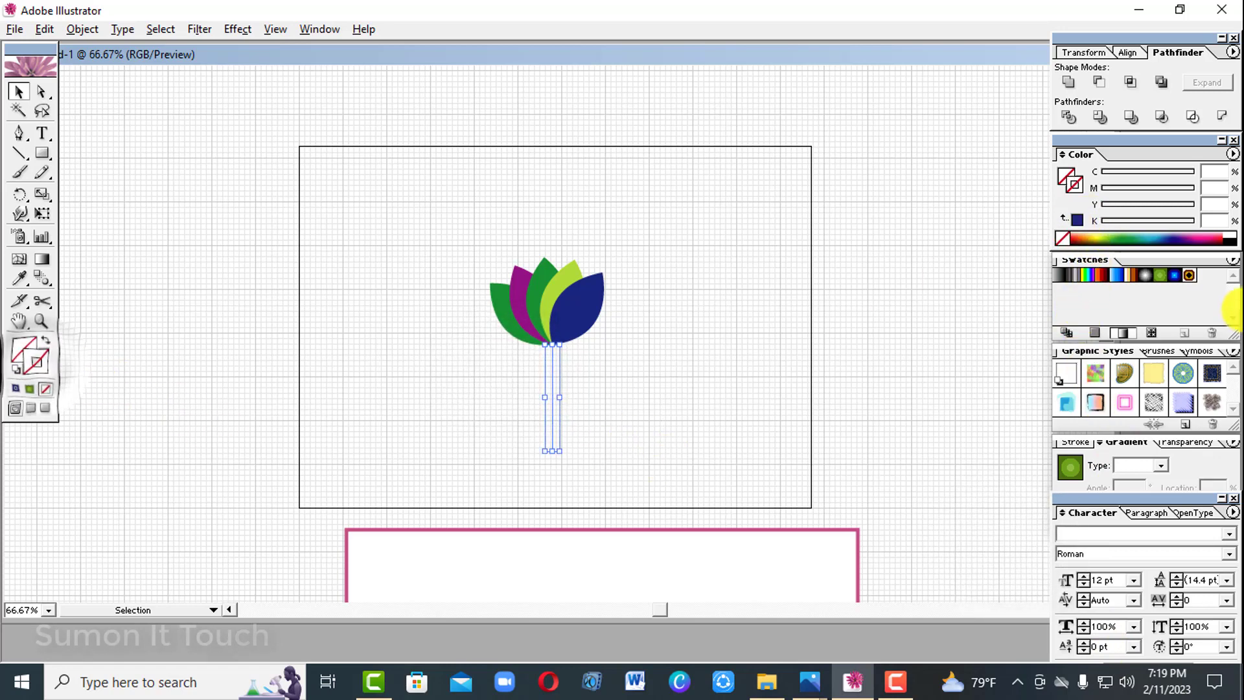
pyautogui.click(1209, 235)
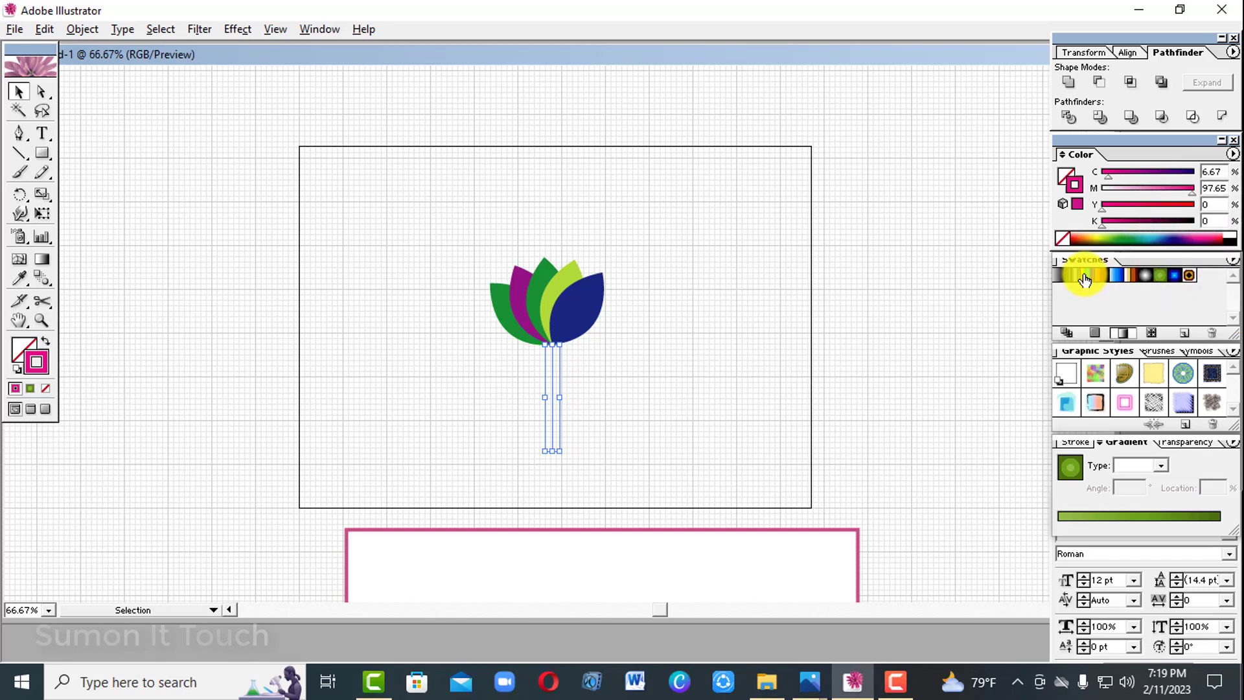
pyautogui.click(1188, 172)
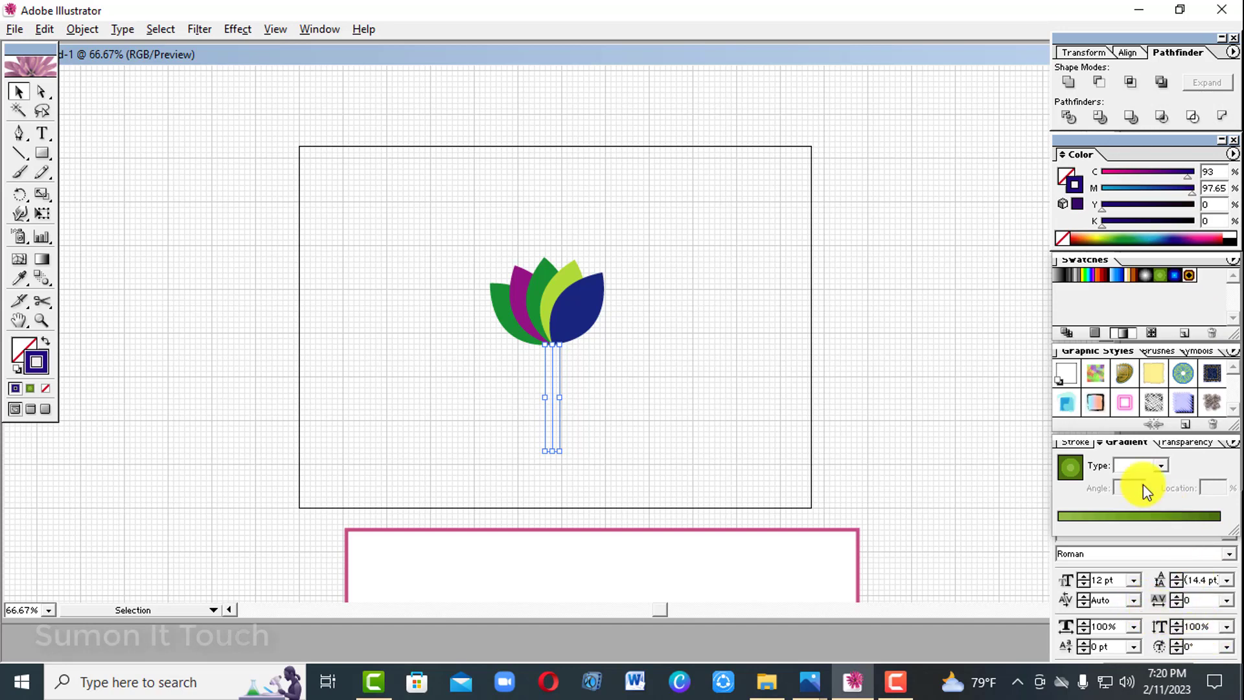
# Set the stem's stroke weight to 6 pt and darken its stroke to black with Y 94 and K 100, then deselect it.
pyautogui.click(1076, 443)
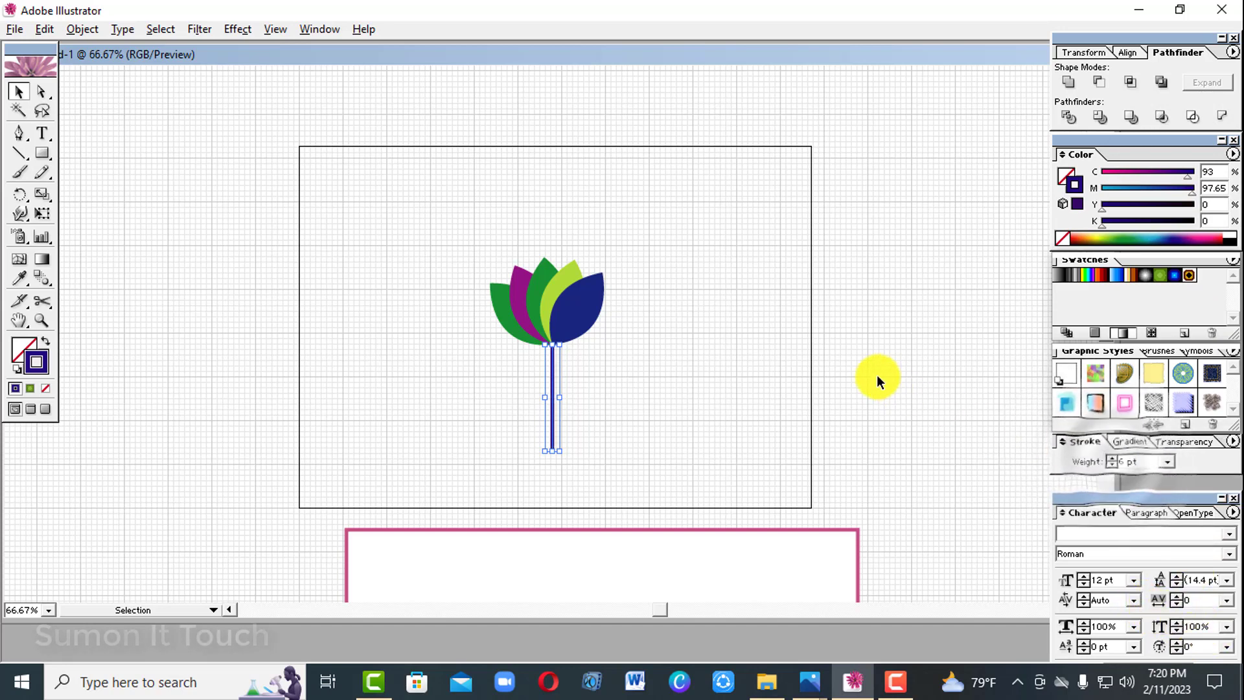
pyautogui.click(1189, 208)
pyautogui.moveTo(1186, 224); pyautogui.dragTo(1203, 224)
pyautogui.click(833, 401)
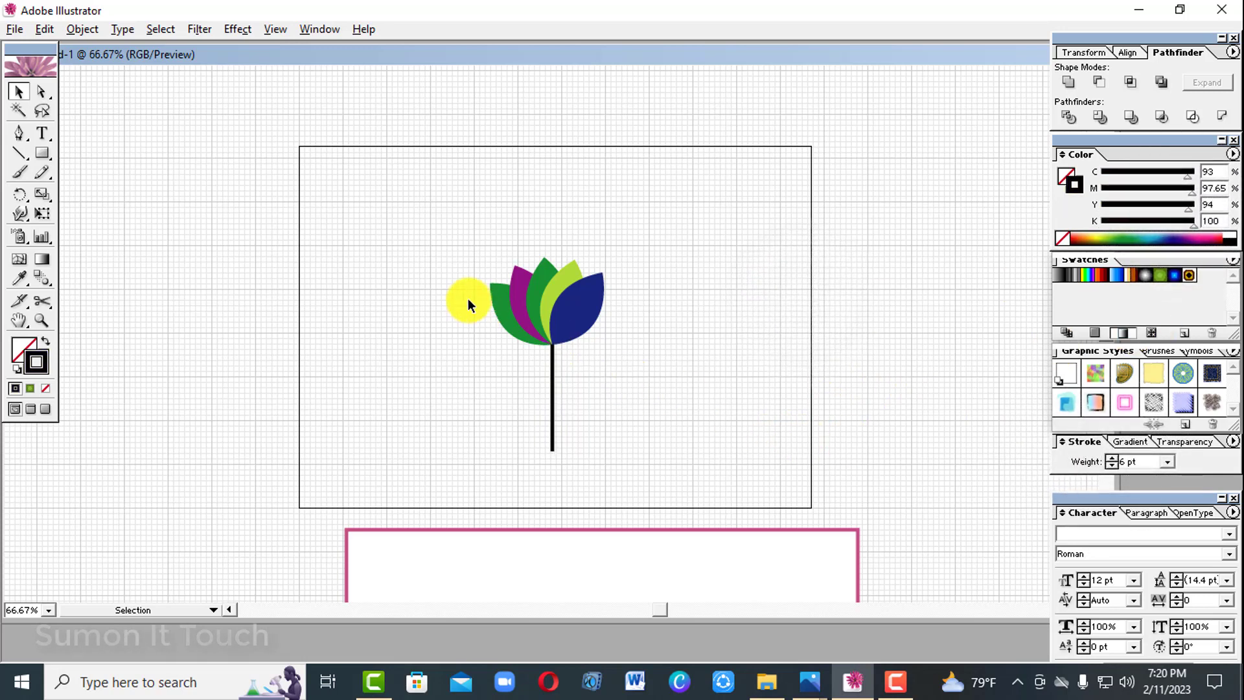
# Send the stem line to the back, behind the petals, and deselect it.
pyautogui.moveTo(604, 316); pyautogui.dragTo(608, 308)
pyautogui.click(659, 408)
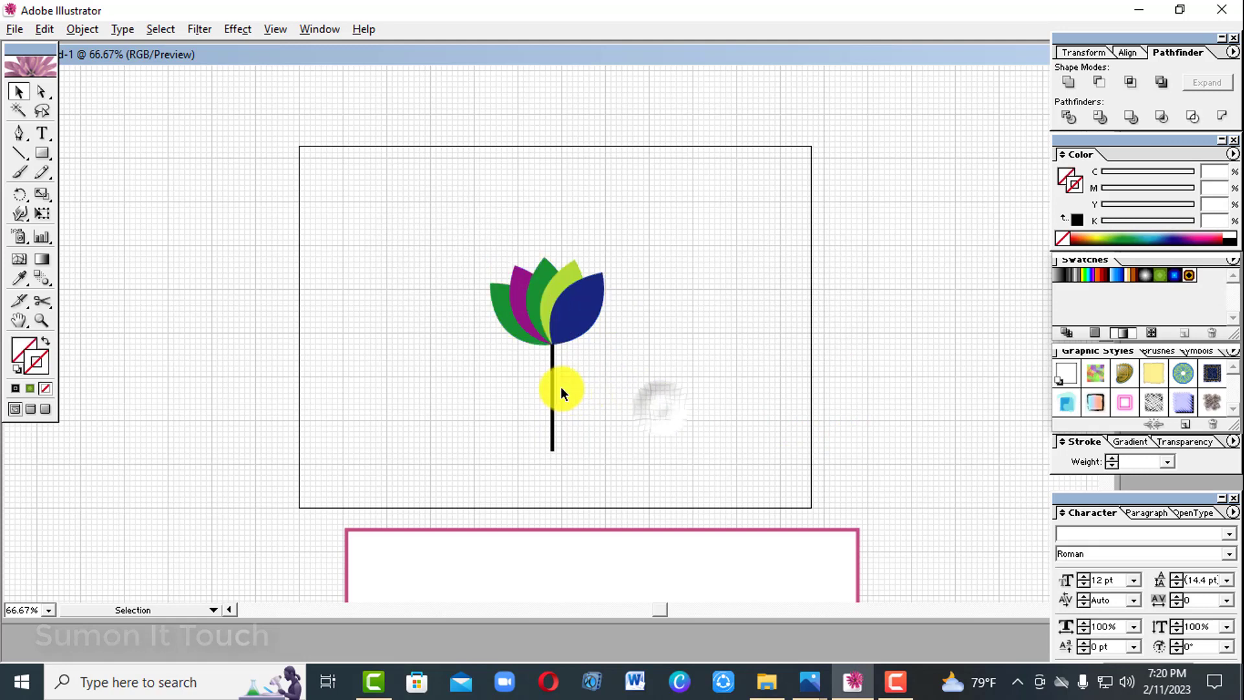
pyautogui.click(552, 397)
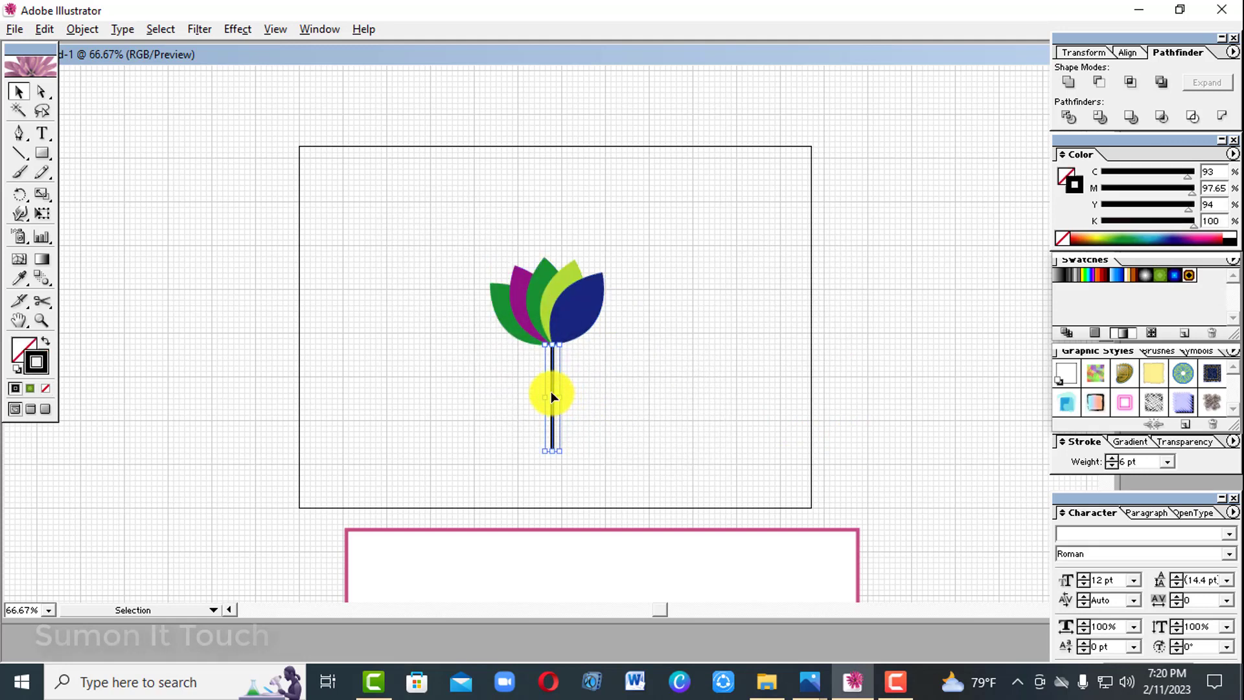
pyautogui.rightClick(553, 397)
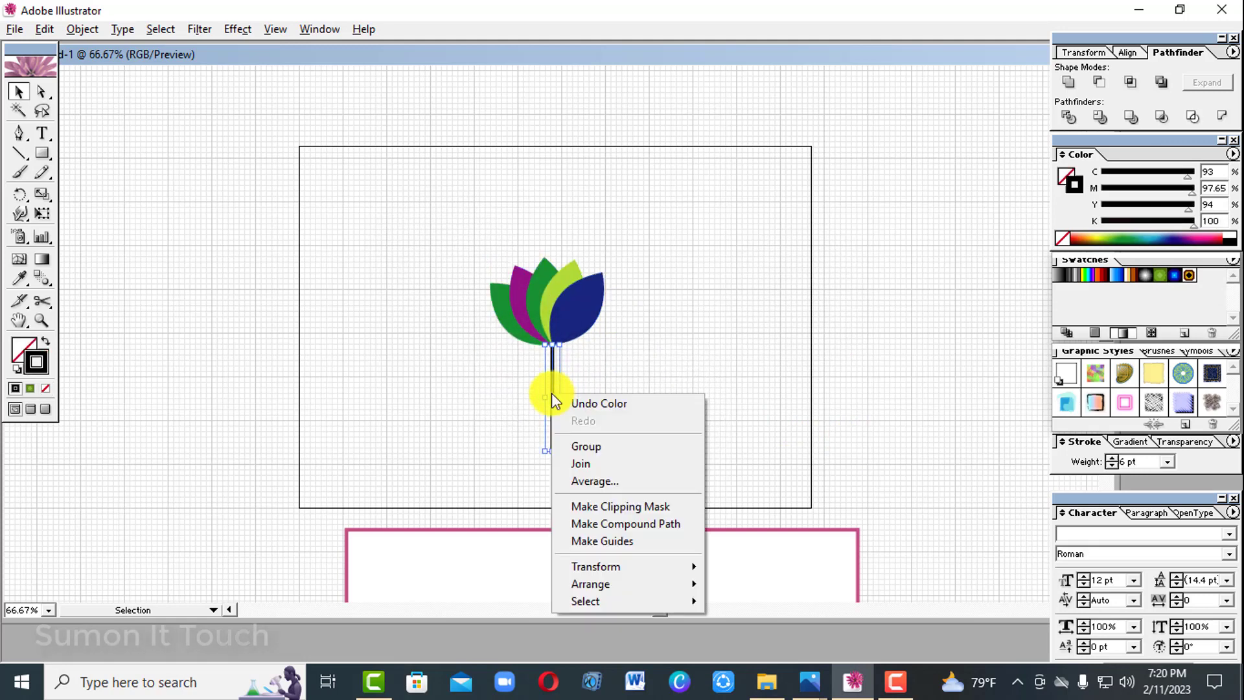
pyautogui.moveTo(667, 585)
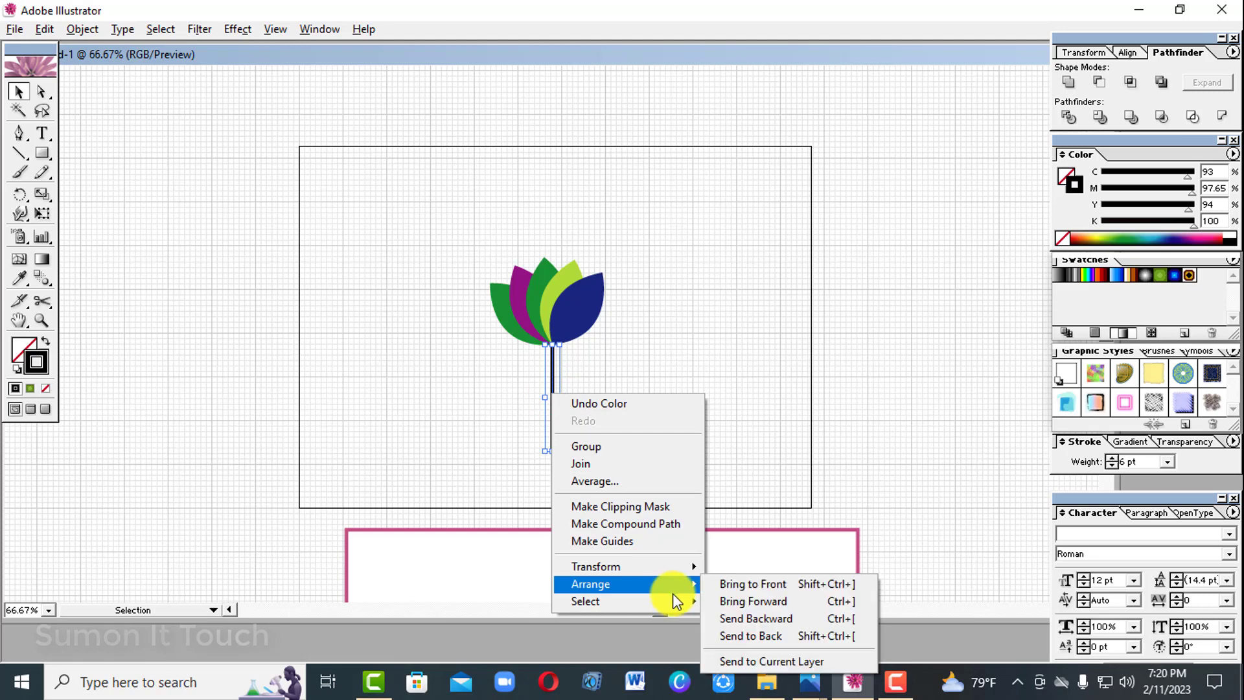
pyautogui.click(753, 636)
pyautogui.click(753, 484)
# Group the petals with the stem and move the whole flower off the artboard, beside its upper-left corner.
pyautogui.moveTo(484, 213); pyautogui.dragTo(641, 439)
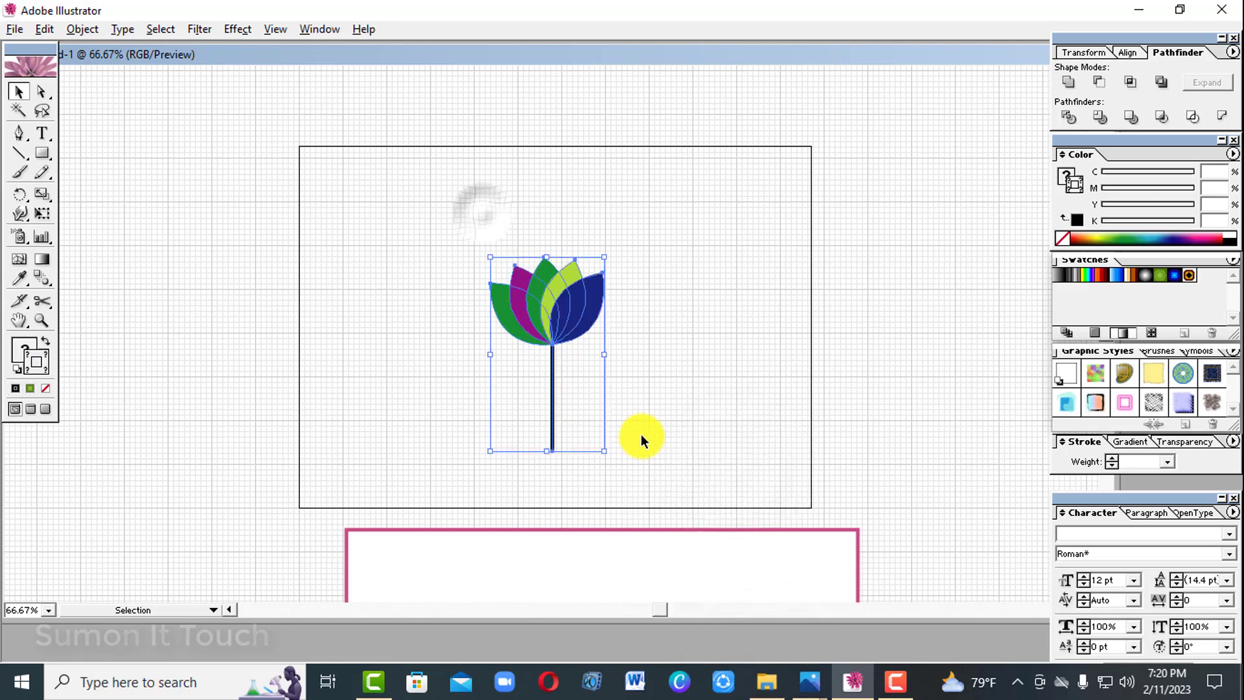
pyautogui.rightClick(554, 313)
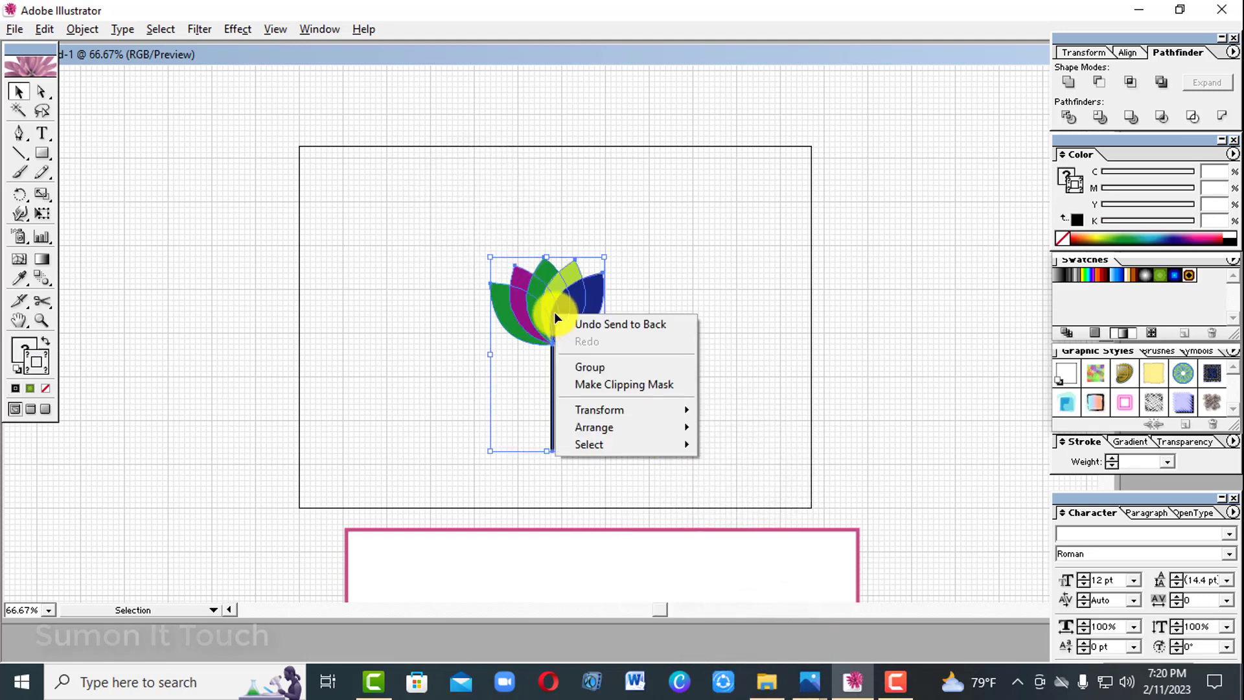
pyautogui.click(609, 367)
pyautogui.moveTo(578, 300); pyautogui.dragTo(211, 161)
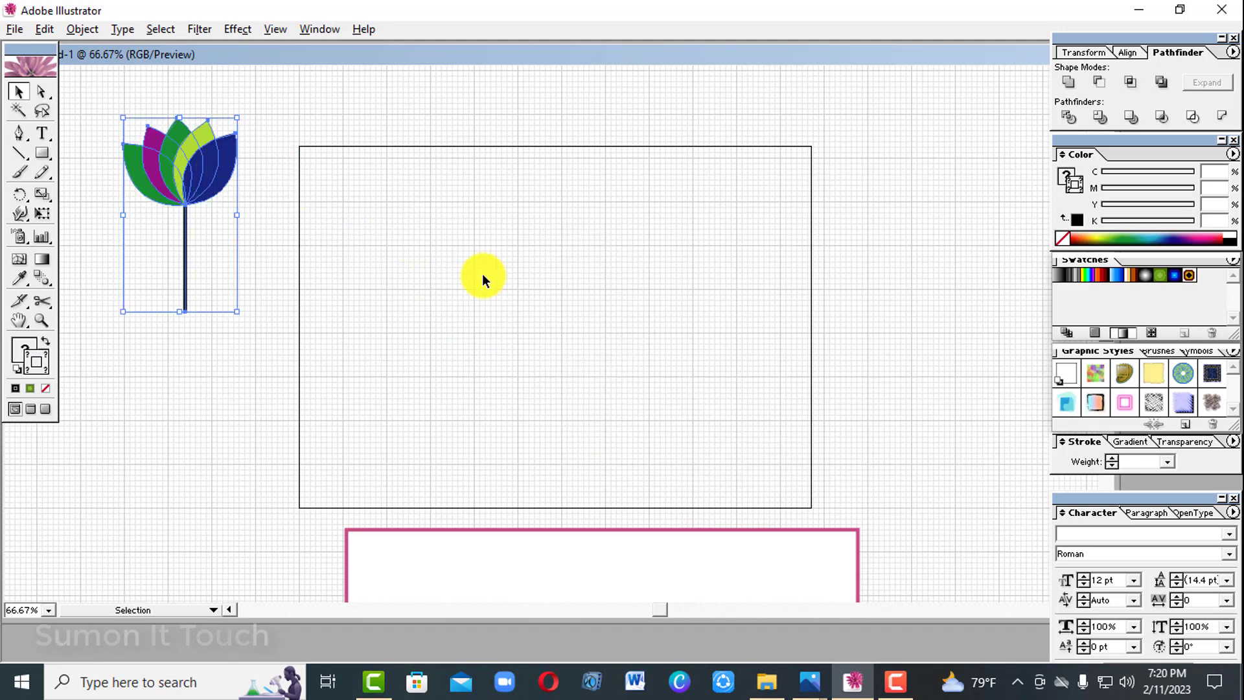